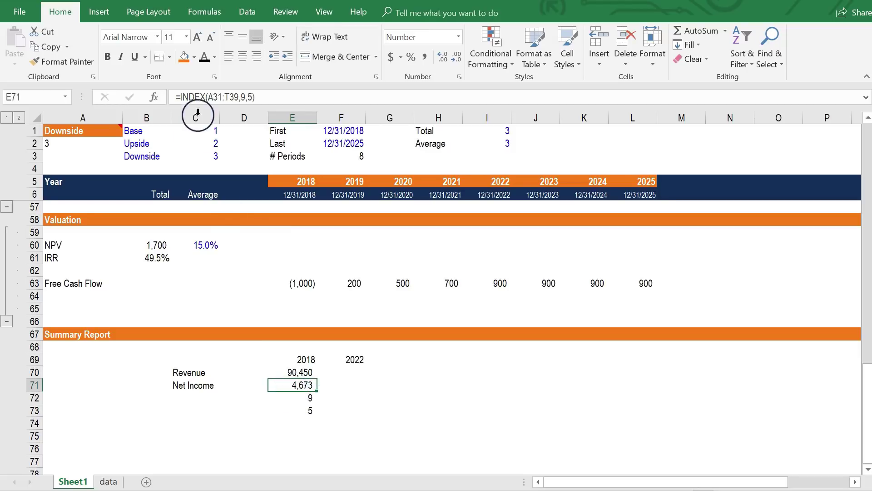
- Replace the hard-coded 9 in E71's INDEX formula with MATCH(C71,A31:A39,0) copied from E72
double_click(243, 97)
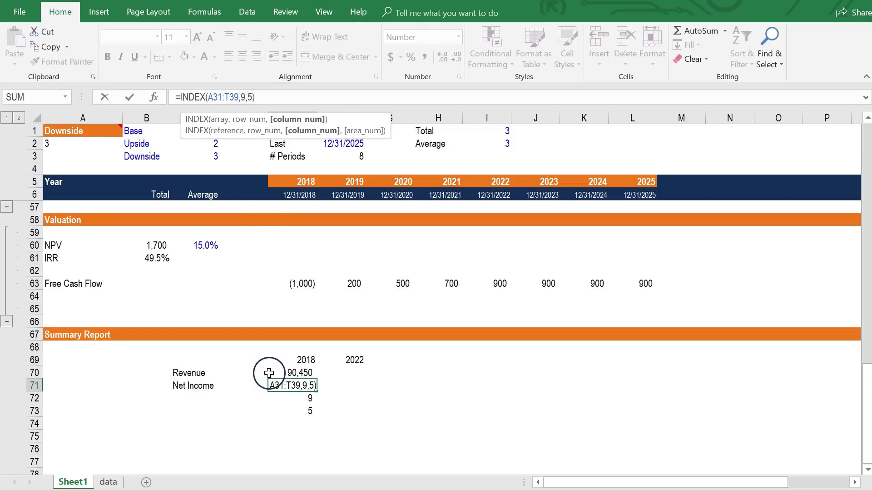
key(Escape)
click(299, 402)
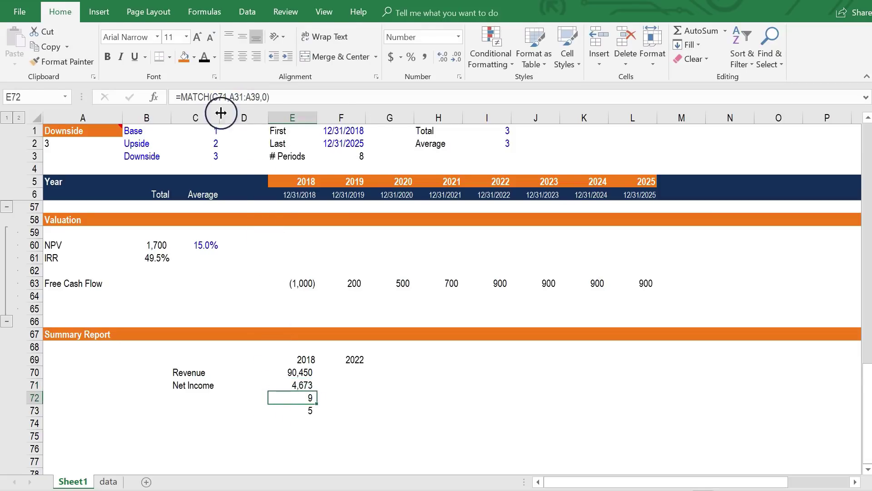
drag(180, 100, 310, 100)
key(ctrl+c)
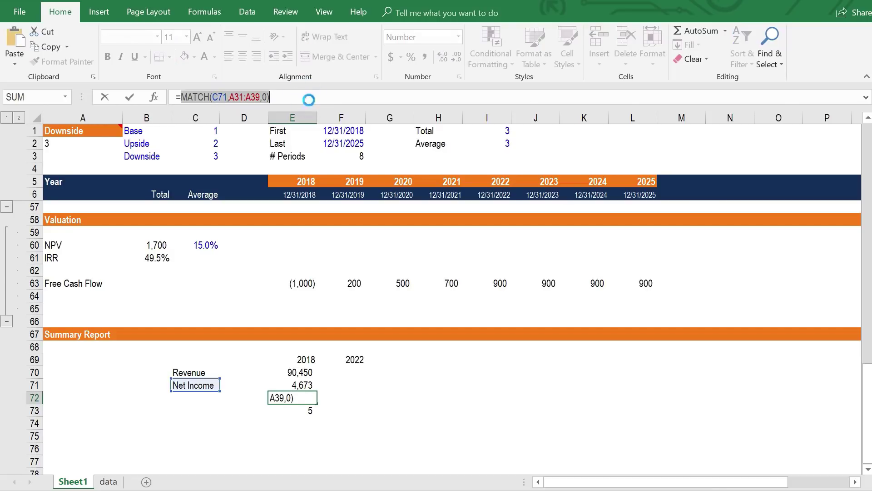
key(Escape)
key(Up)
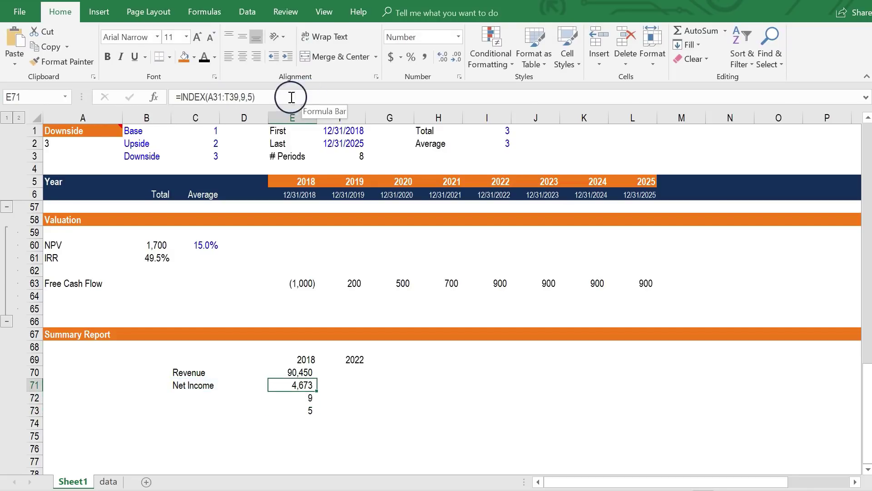
double_click(243, 97)
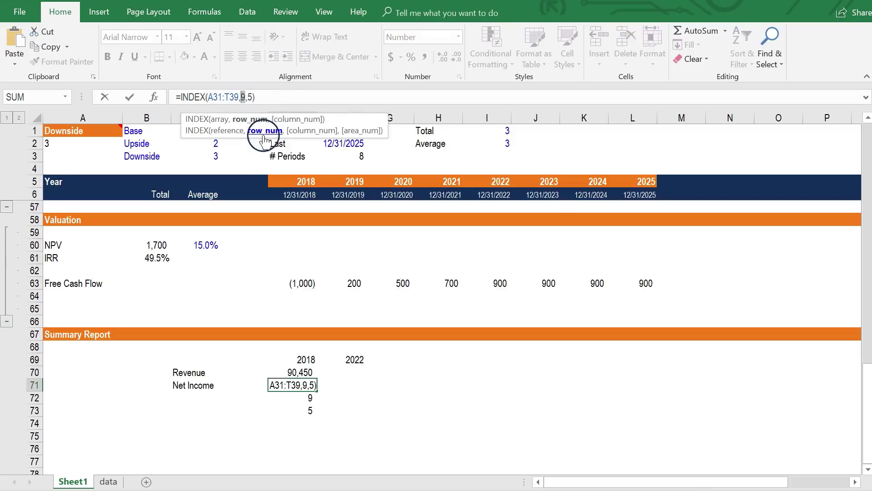
key(ctrl+v)
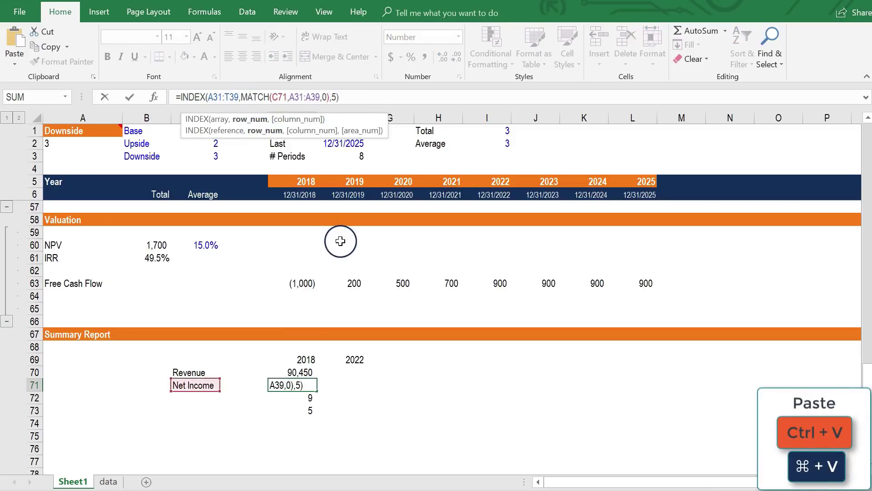
key(Return)
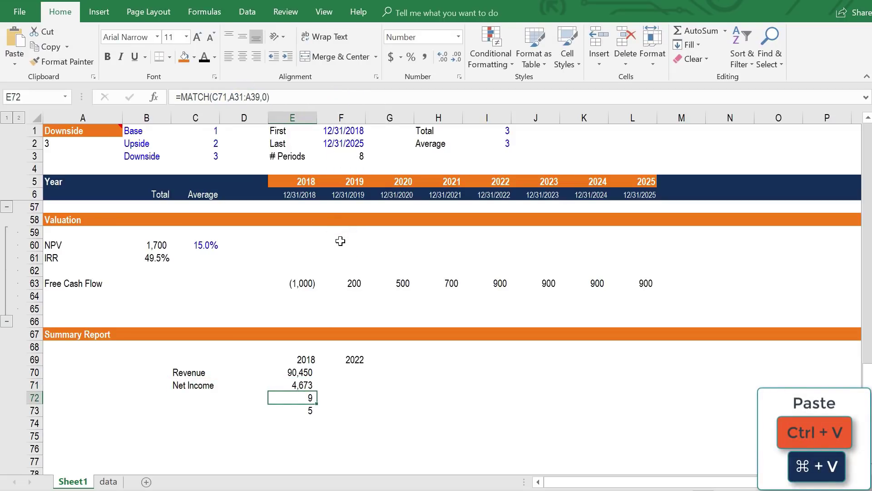
key(Down)
- Replace the hard-coded 5 in E71's formula with MATCH(E69,A5:T5,0) copied from E73
drag(263, 97, 180, 100)
key(ctrl+c)
key(Escape)
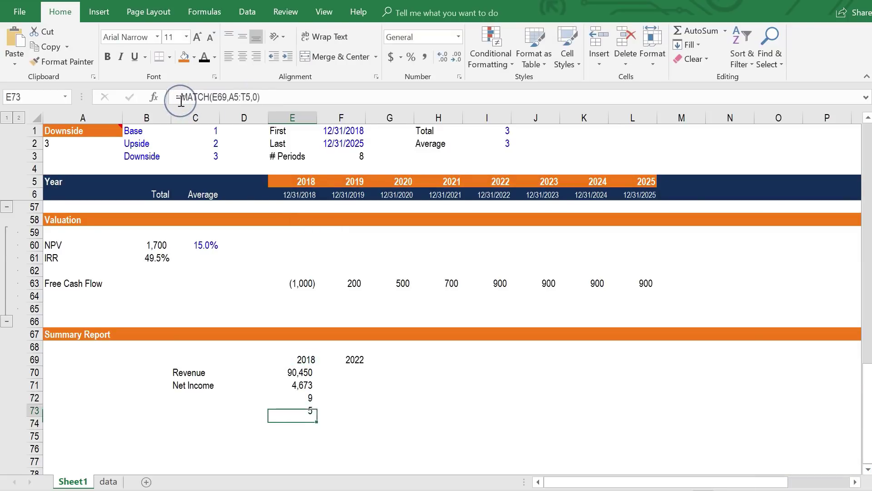
key(Up)
key(Up)
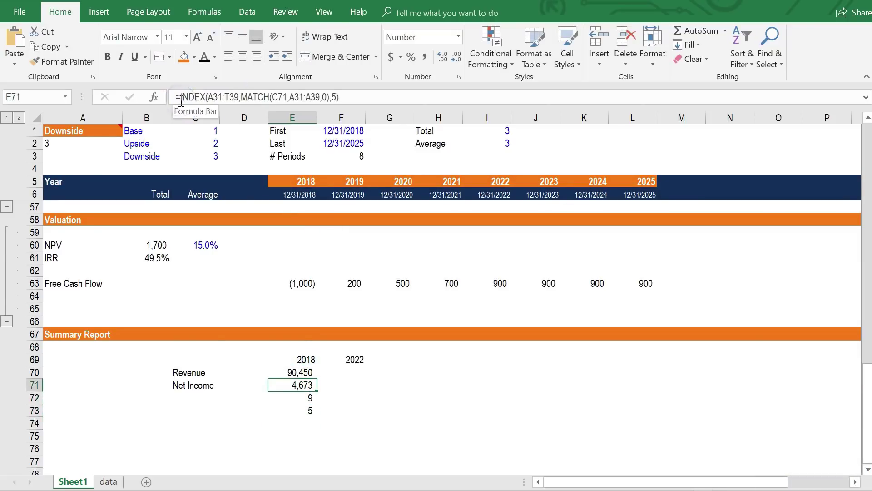
click(336, 97)
key(BackSpace)
key(ctrl+v)
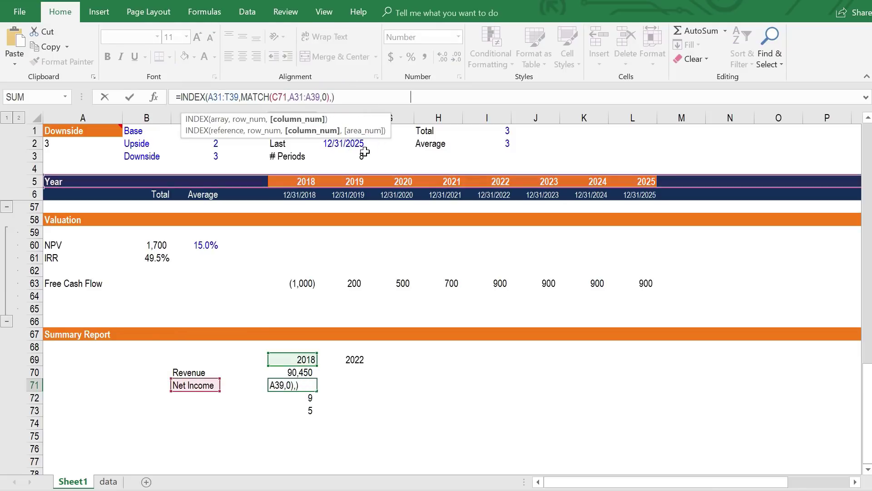
key(Return)
- Delete the helper MATCH results in E72:E73 and review E71's finished formula
key(shift+Down)
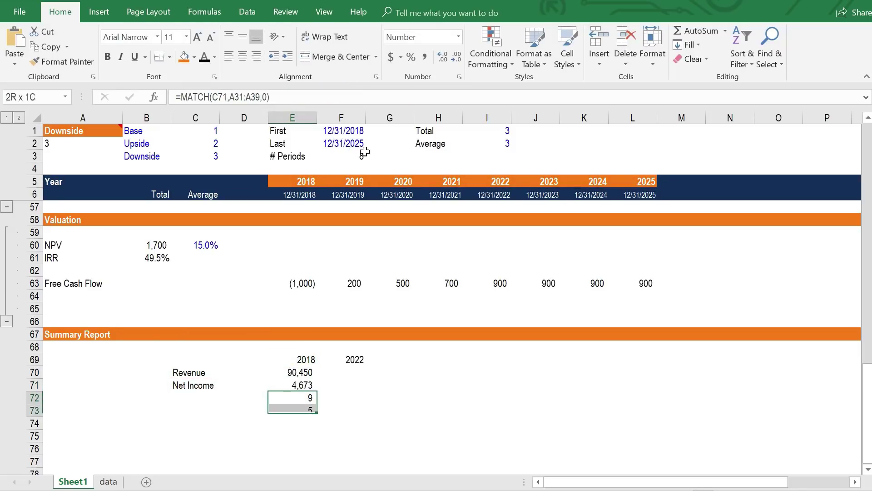
key(Up)
key(F2)
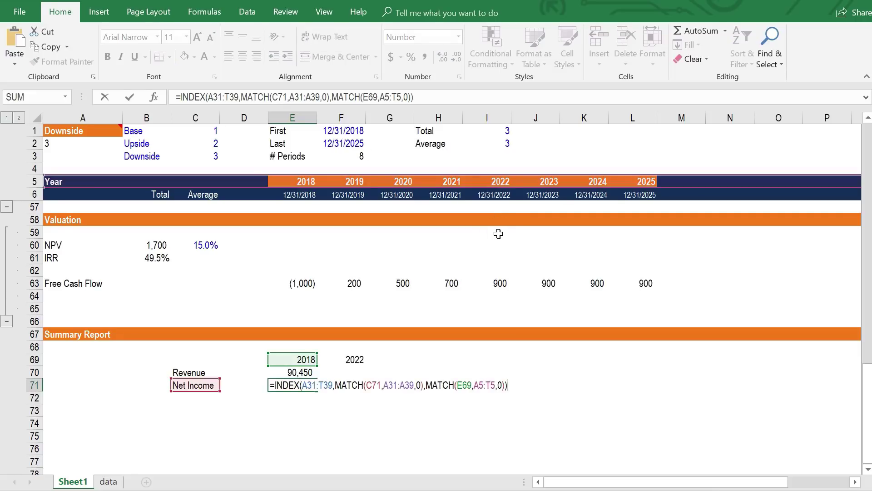
key(Escape)
- Clear the existing Revenue and Net Income values in E70:F71
key(shift+Up)
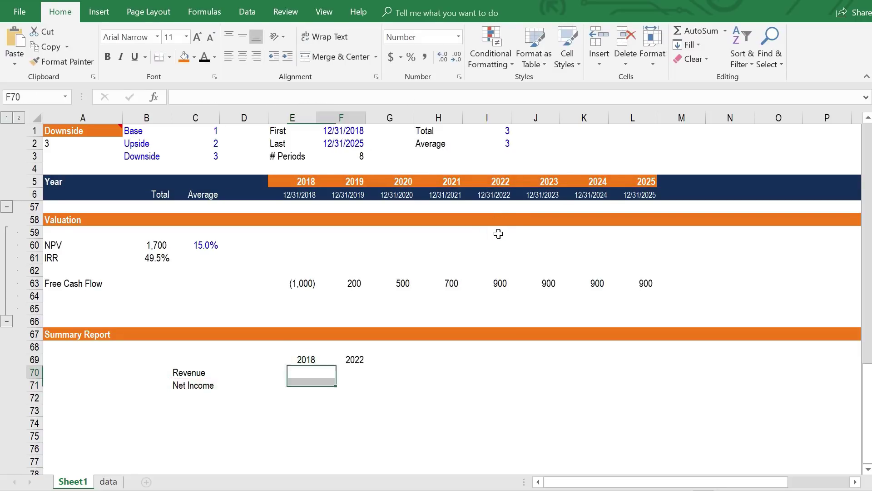
key(shift+Right)
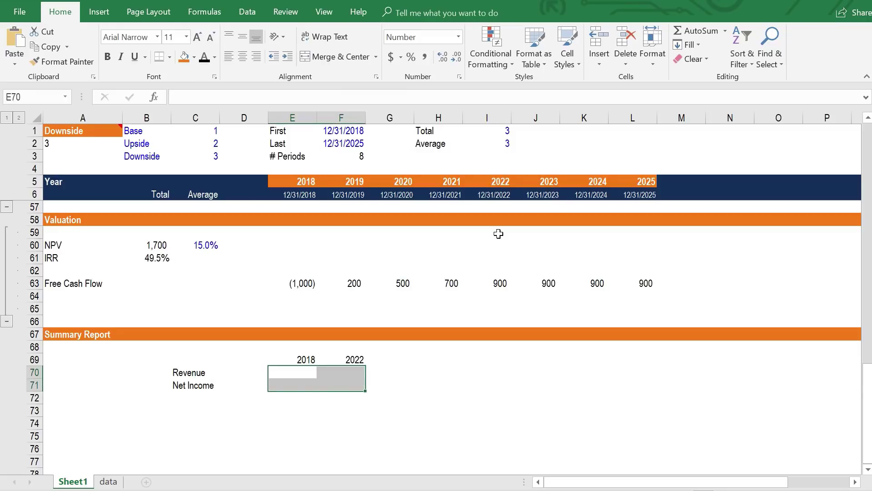
key(Up)
key(Left)
key(Down)
key(Right)
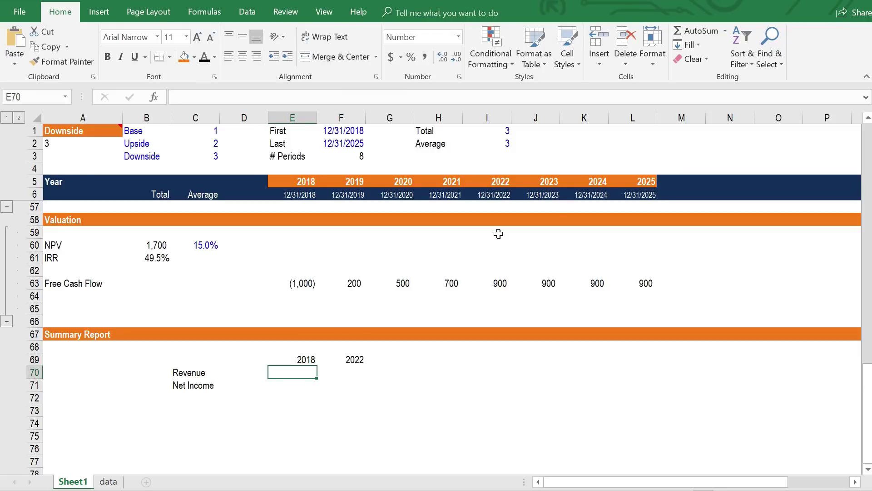
- Start E70's formula as =INDEX($A$31:$T$39, followed by an opening MATCH(
text(=)
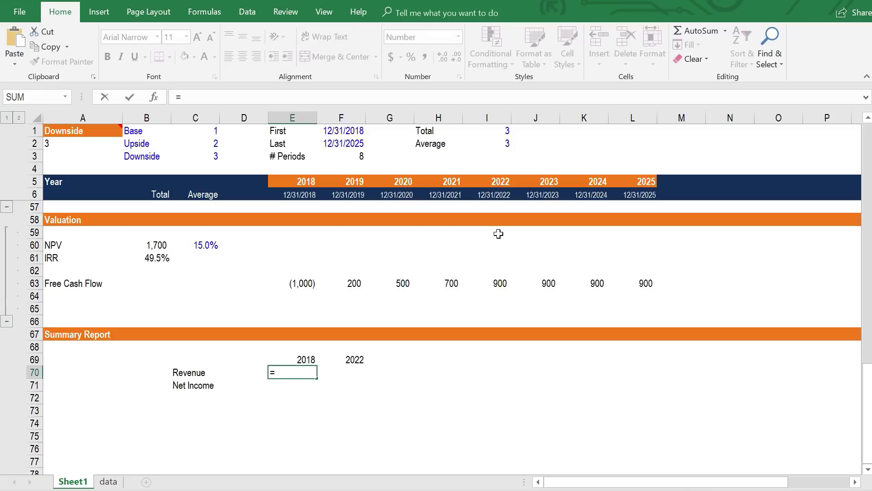
text(index()
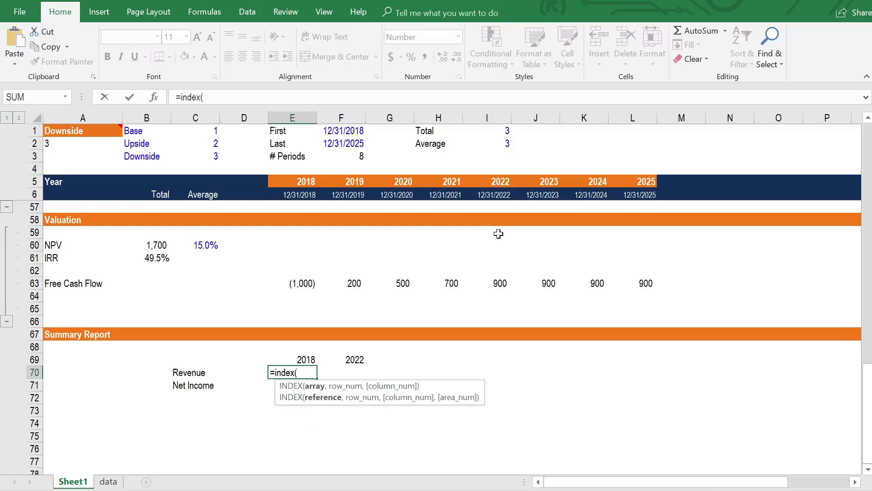
scroll(502, 258, up, 11)
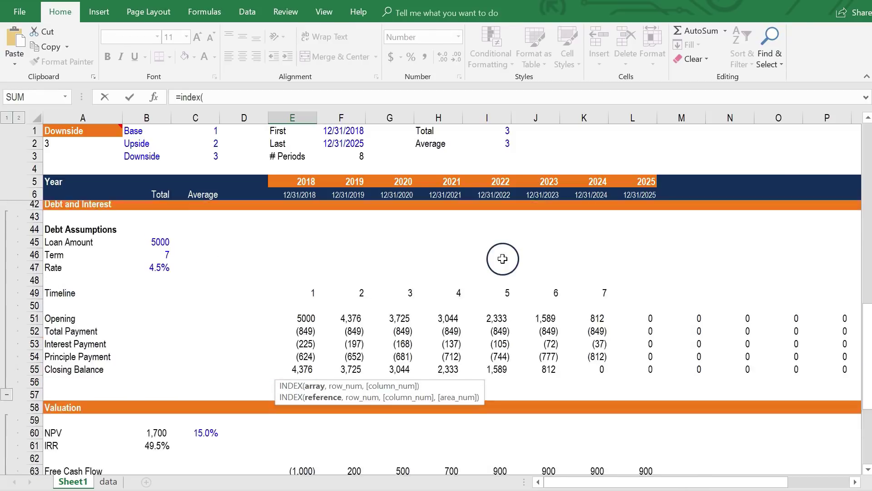
mouse_move(67, 305)
mouse_down()
mouse_move(69, 325)
mouse_move(186, 343)
mouse_move(114, 400)
mouse_move(118, 429)
mouse_move(116, 400)
mouse_move(858, 400)
mouse_move(768, 399)
mouse_up()
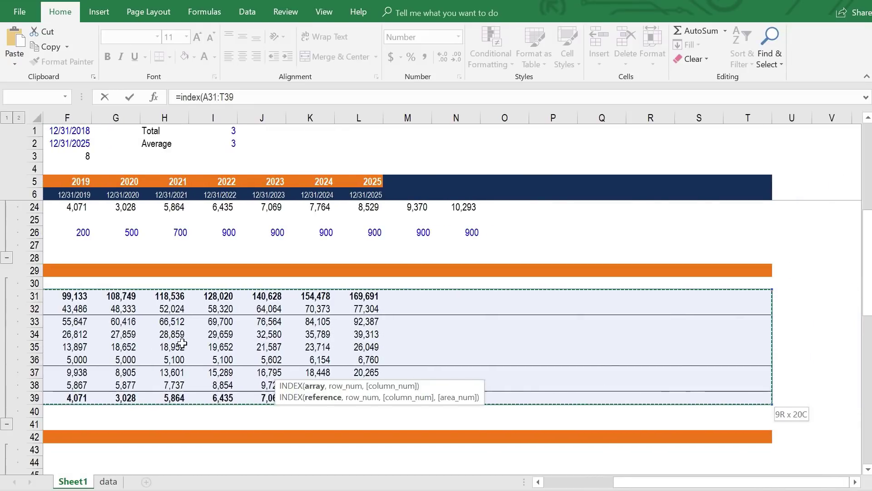
double_click(214, 98)
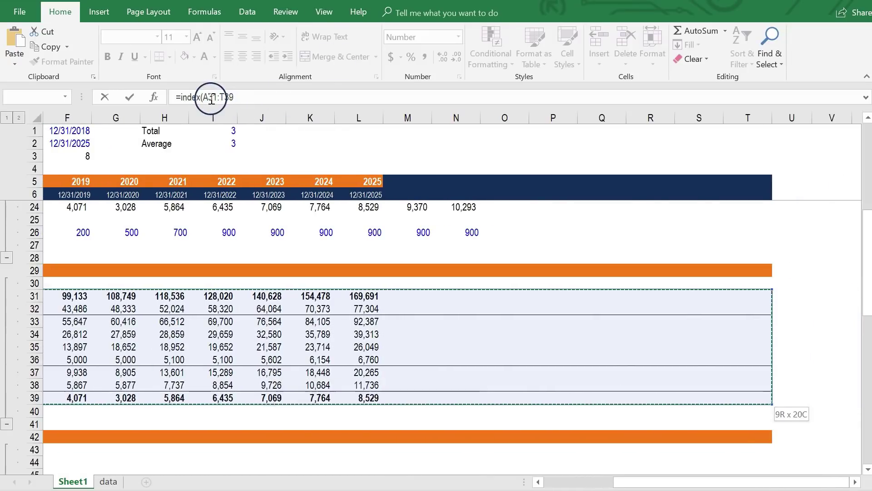
key(F4)
double_click(239, 97)
key(F4)
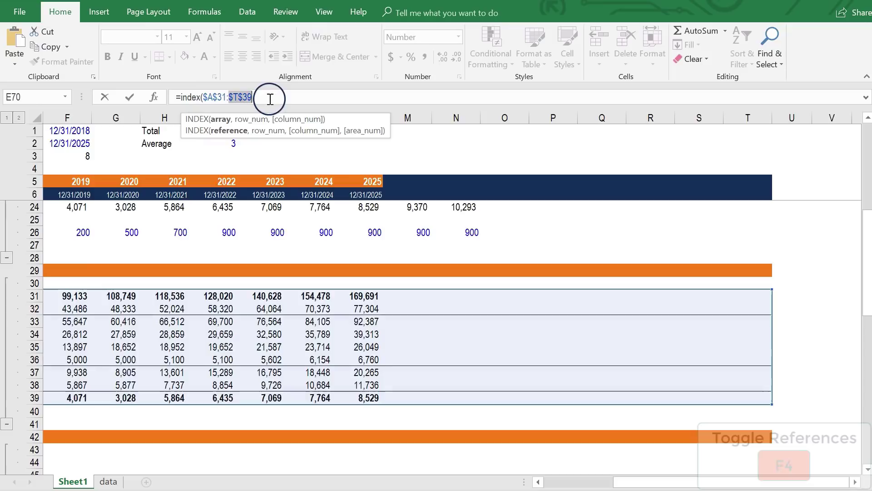
click(273, 101)
text(,)
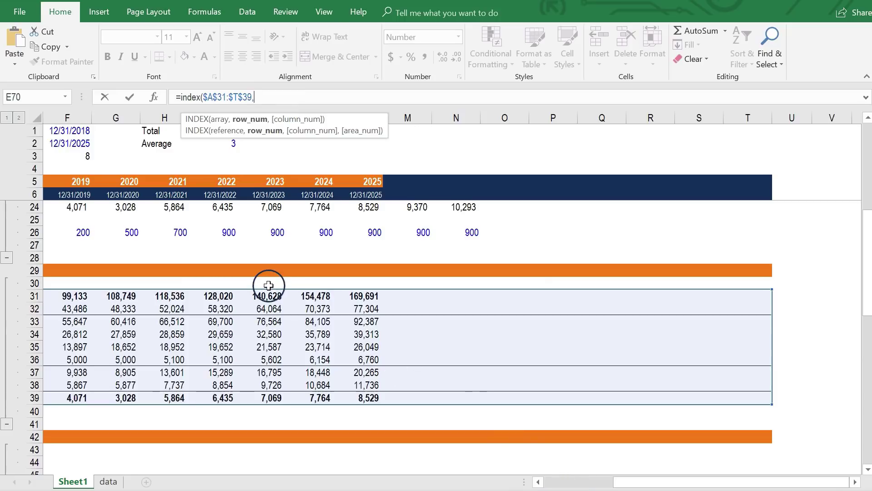
text(match)
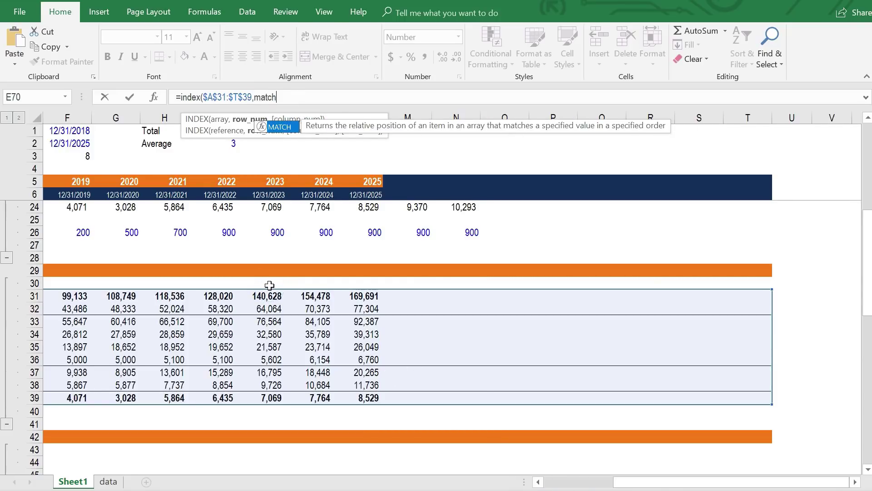
text(()
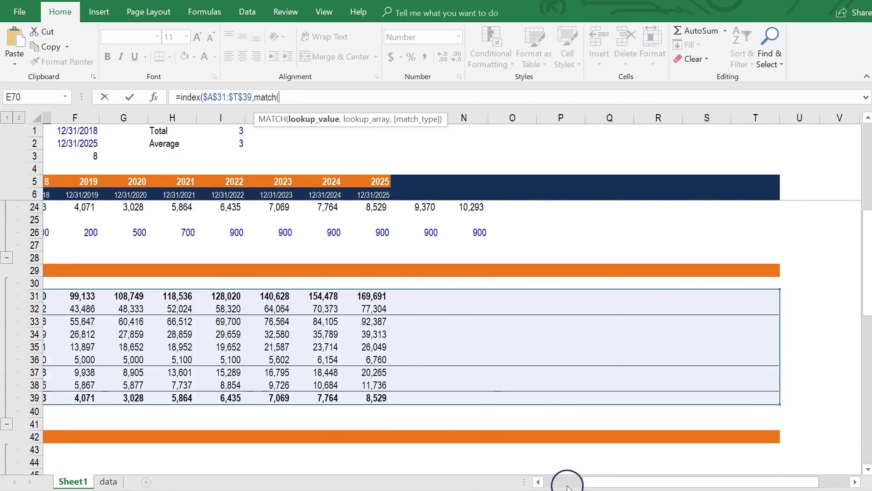
- Complete the row lookup MATCH(C70,$A$31:$A$39,0) on the Revenue label and begin the second MATCH
click(565, 477)
scroll(453, 383, down, 8)
scroll(351, 414, down, 4)
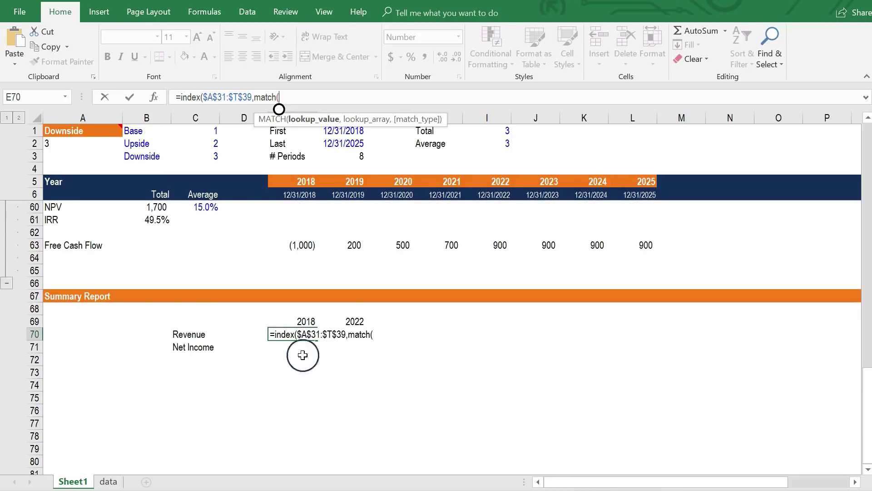
click(201, 335)
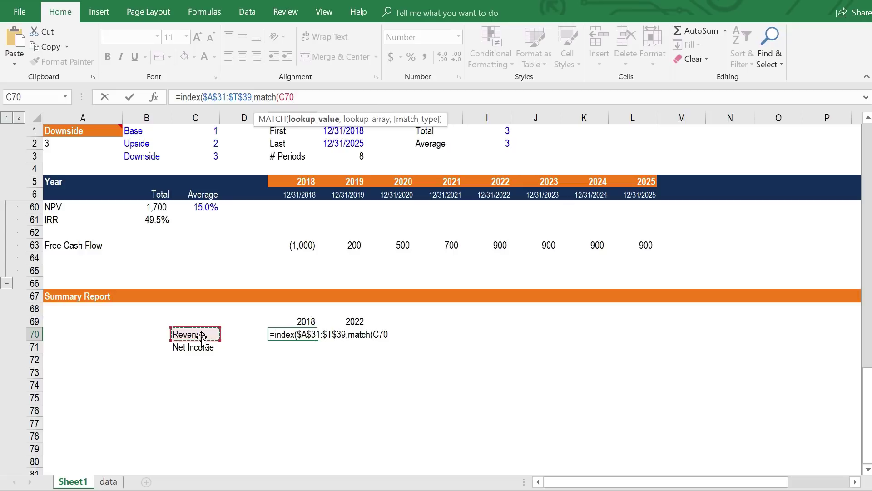
text(,)
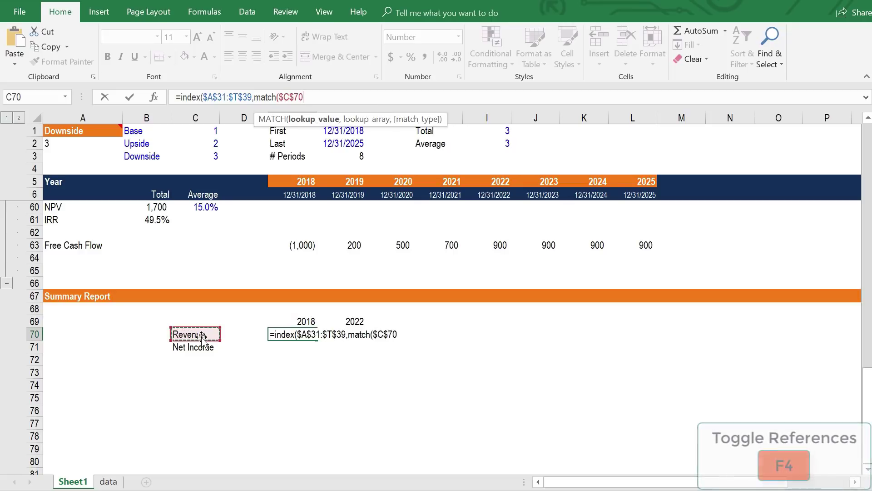
scroll(202, 341, up, 11)
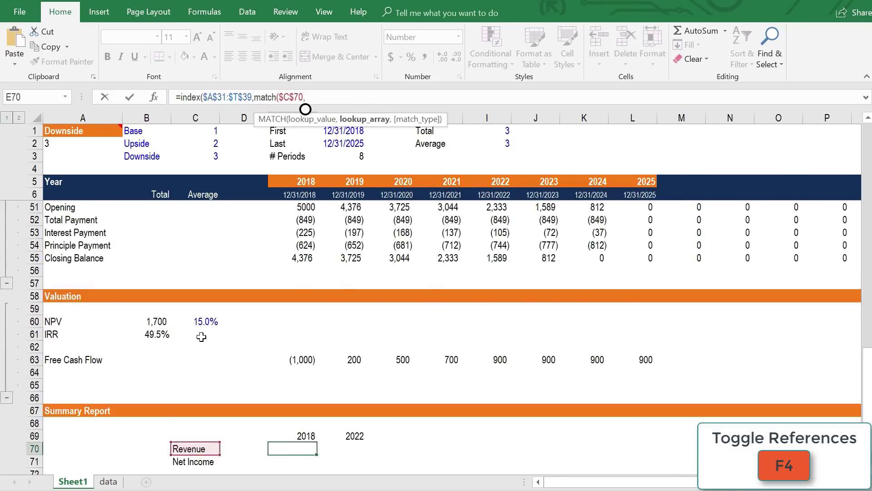
drag(64, 257, 61, 361)
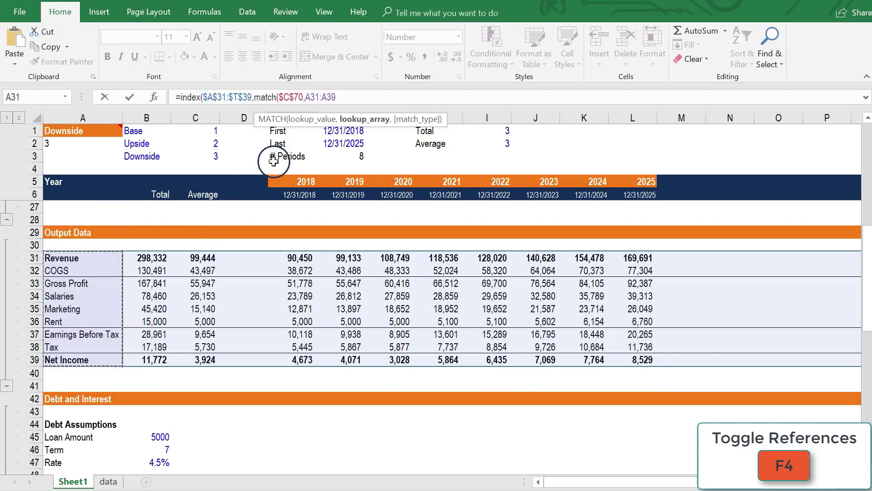
key(F4)
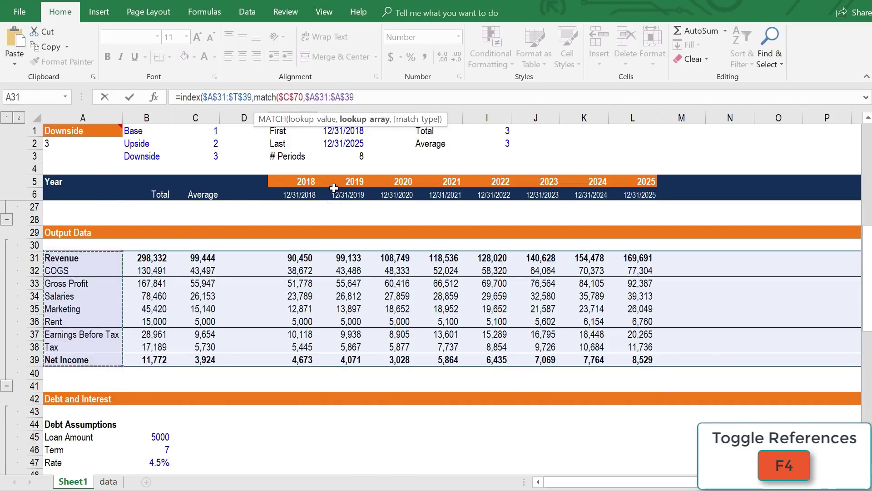
text(,0)
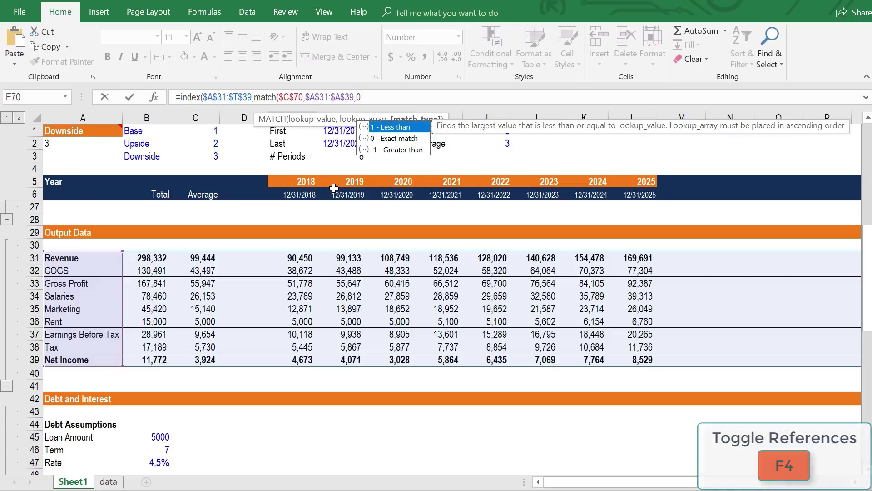
text())
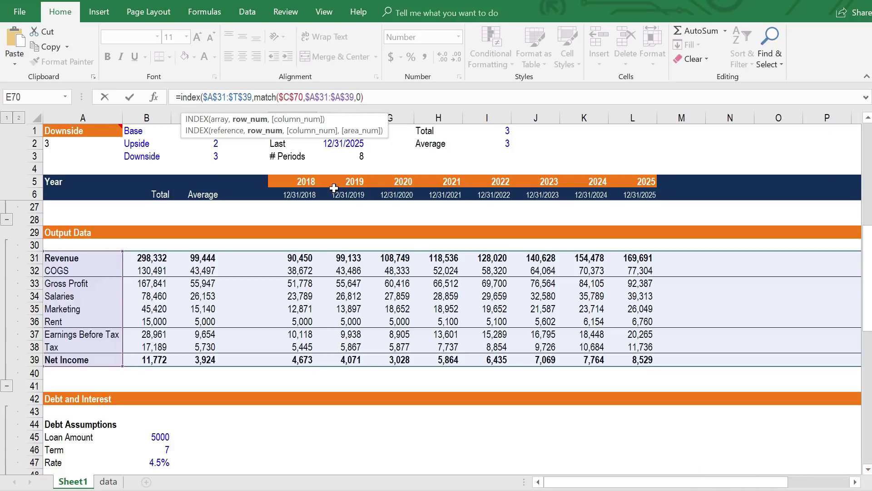
text(,match()
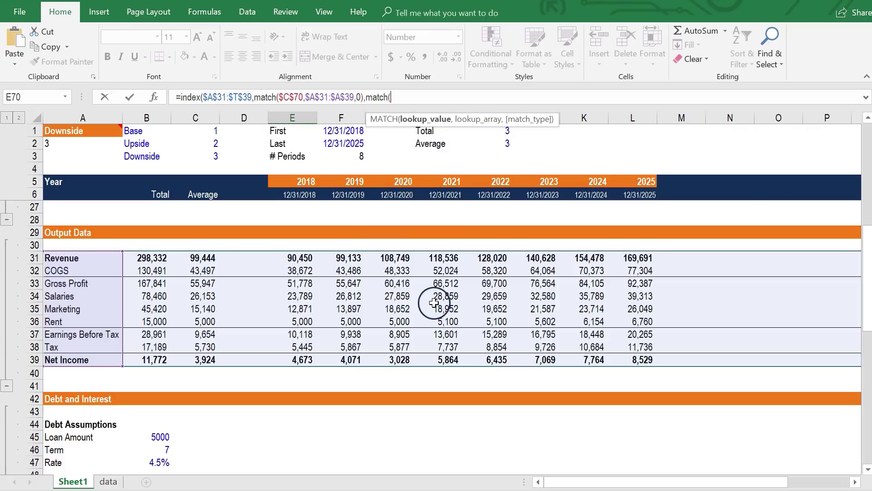
- Finish the year lookup MATCH($E$69,$A$5:$T$5,0) so E70 returns 2018 Revenue 90,450
scroll(399, 312, down, 9)
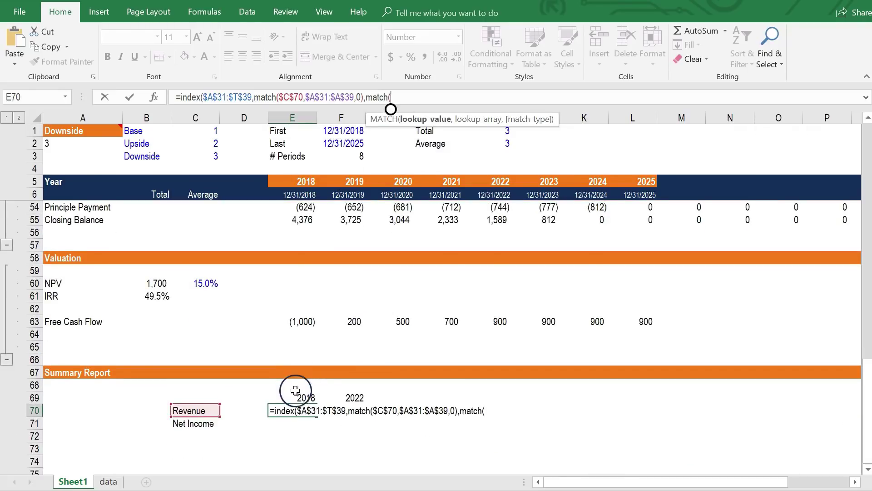
click(305, 399)
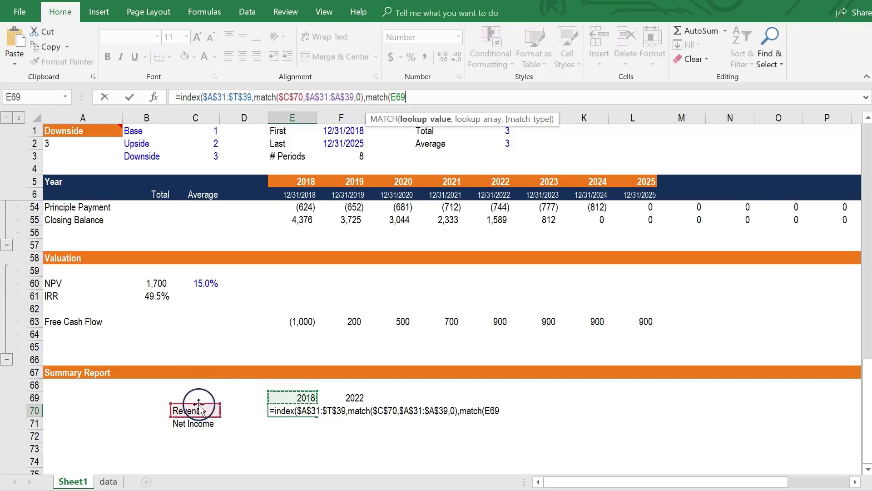
key(F4)
text(,)
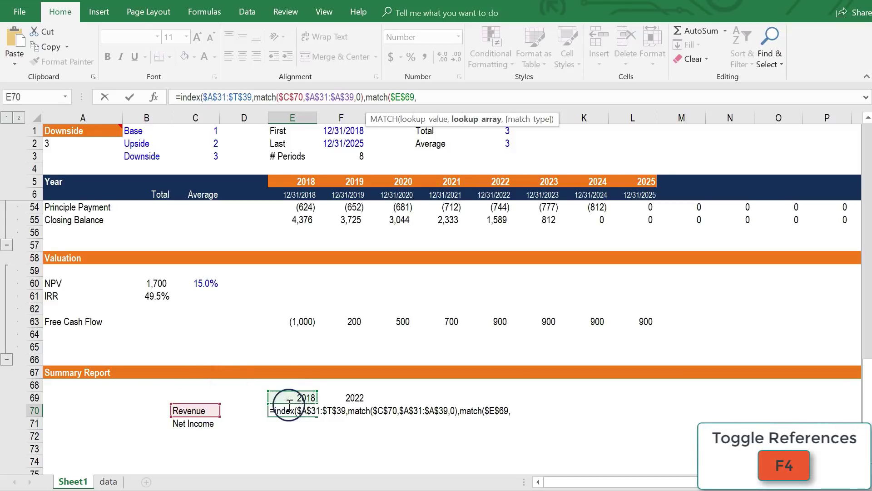
drag(68, 178, 814, 179)
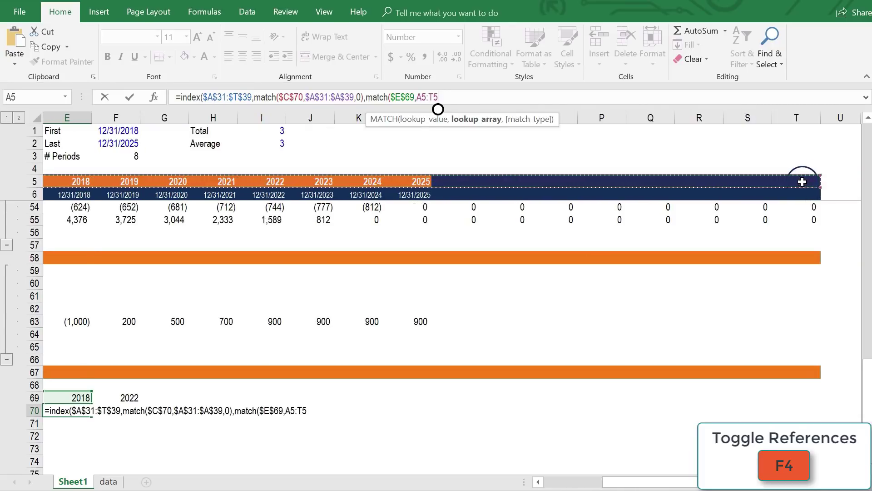
key(F4)
text(,0))
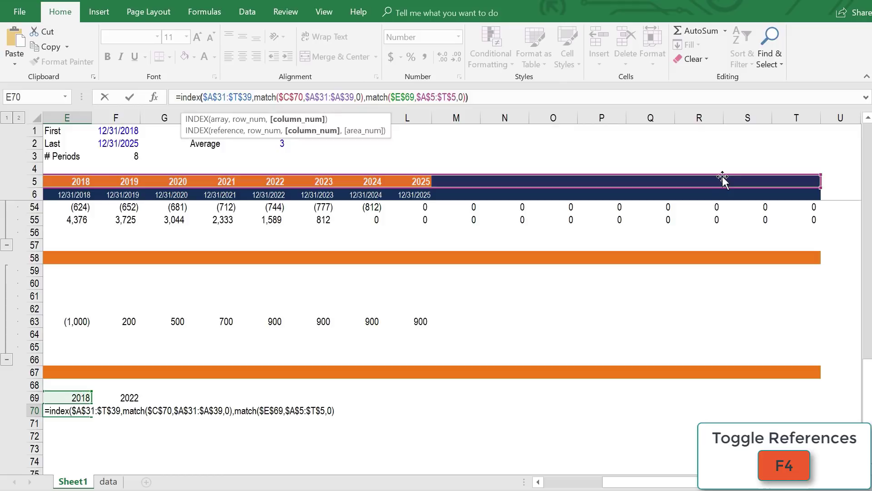
key(Return)
key(Home)
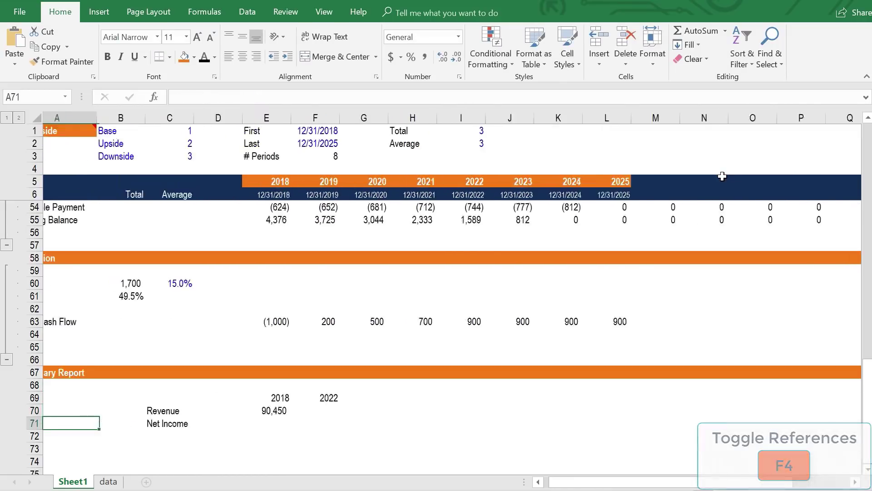
- Confirm E70's 90,450 against source cell E31, then reopen E70's formula for editing
key(Up)
key(Right)
key(Right)
key(Right)
key(Right)
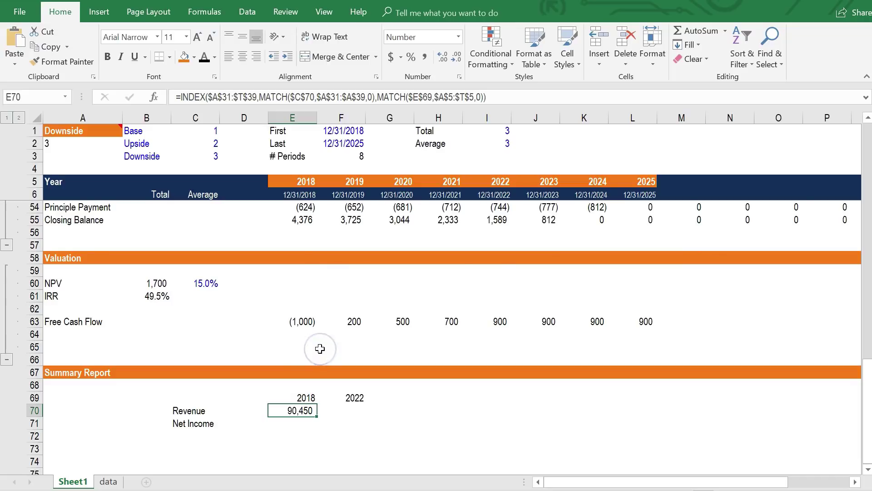
scroll(320, 348, up, 12)
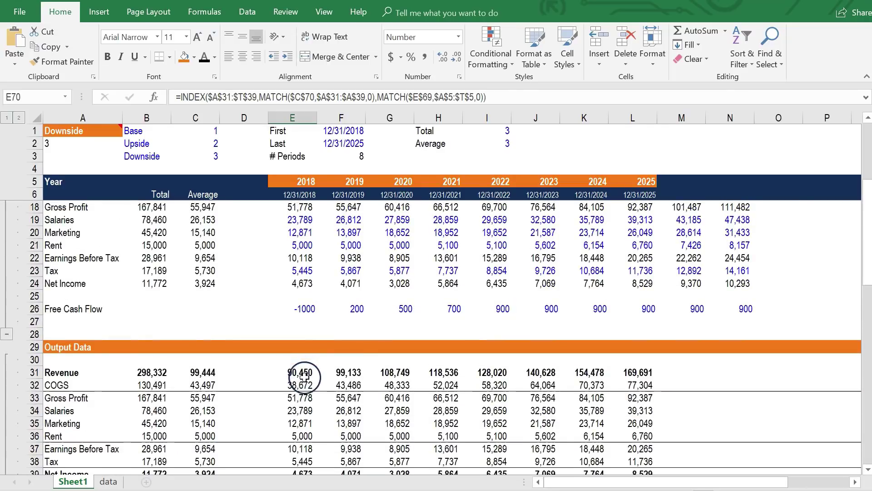
click(304, 377)
scroll(346, 364, down, 9)
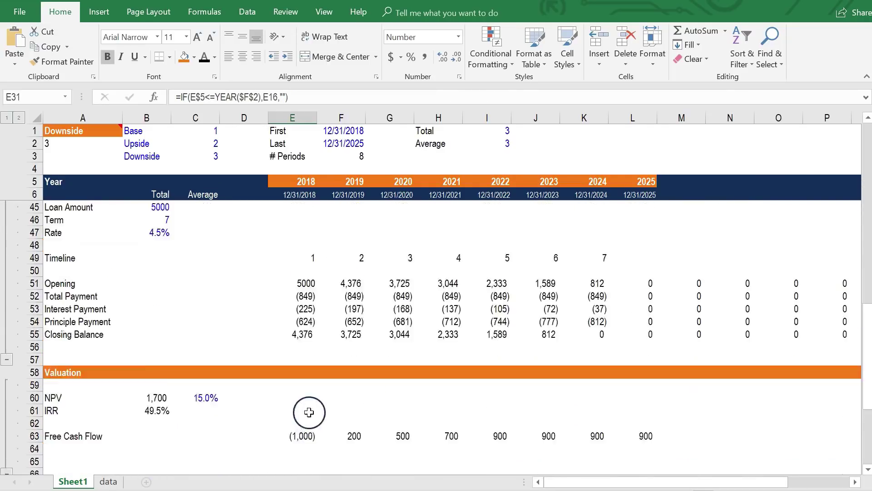
scroll(308, 412, down, 5)
mouse_move(293, 337)
mouse_down()
mouse_move(346, 354)
mouse_move(294, 334)
mouse_up()
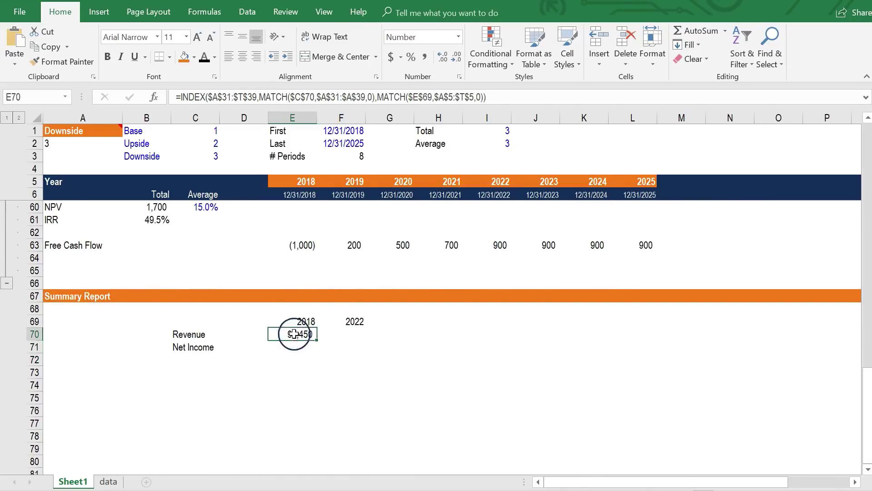
key(F2)
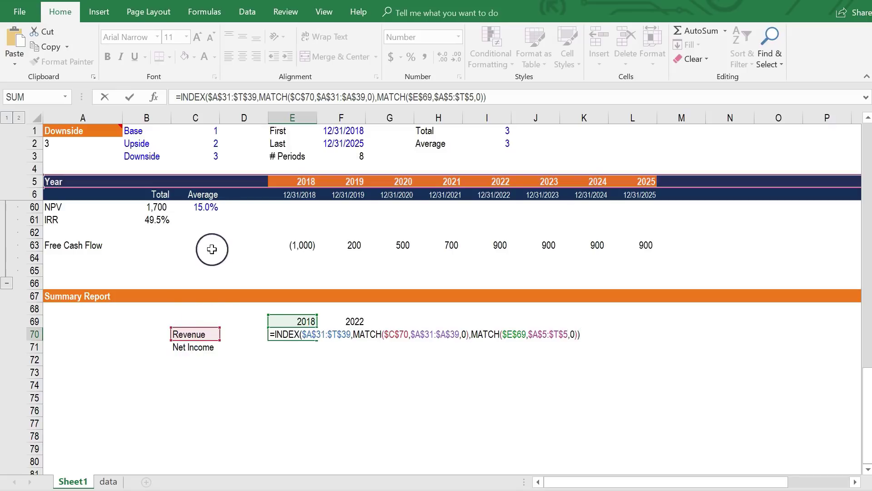
- Change E70's lookup references to mixed $C70 and E$69
click(306, 98)
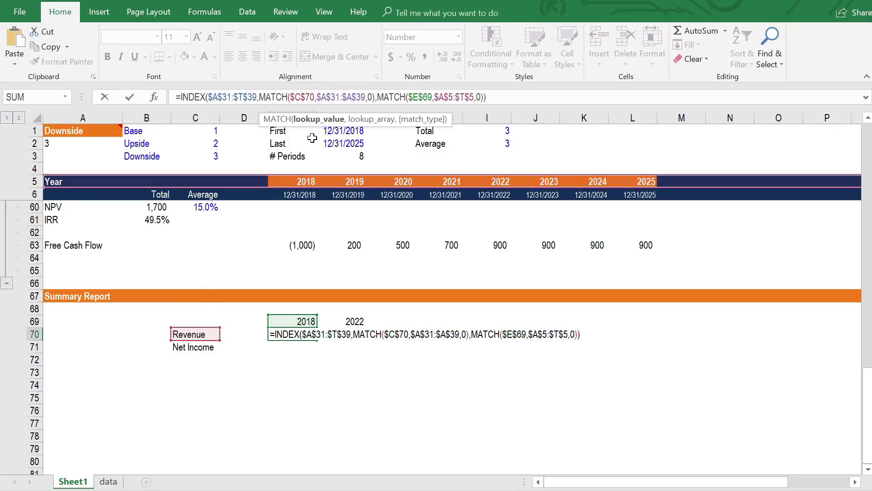
key(F4)
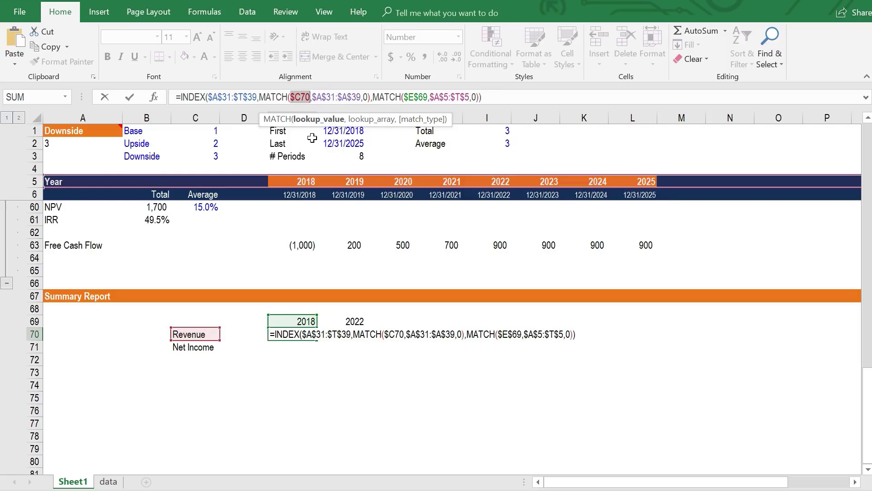
click(409, 98)
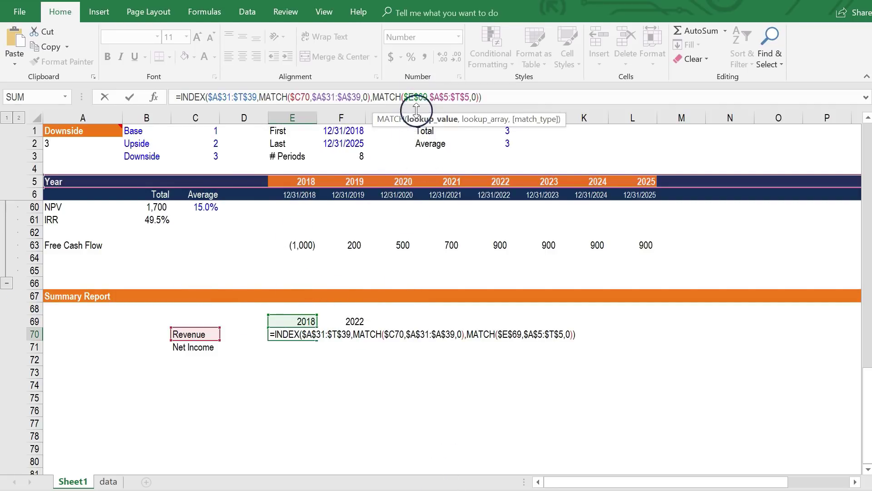
key(F4)
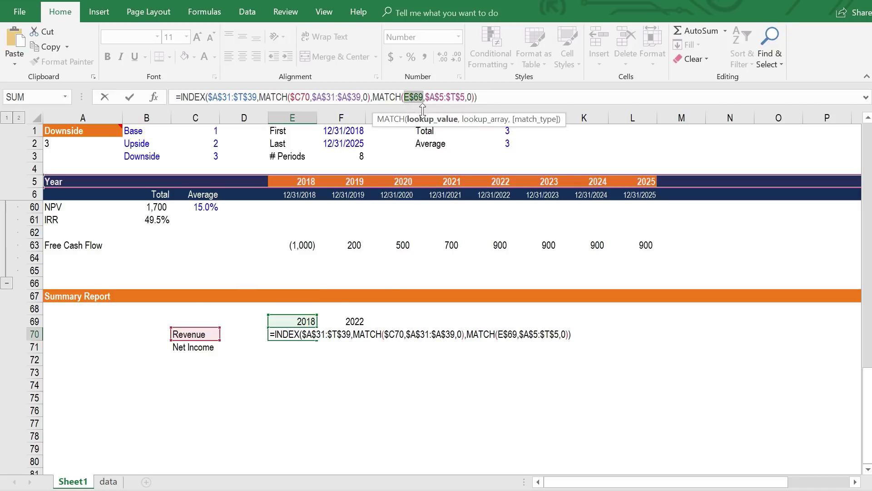
key(Return)
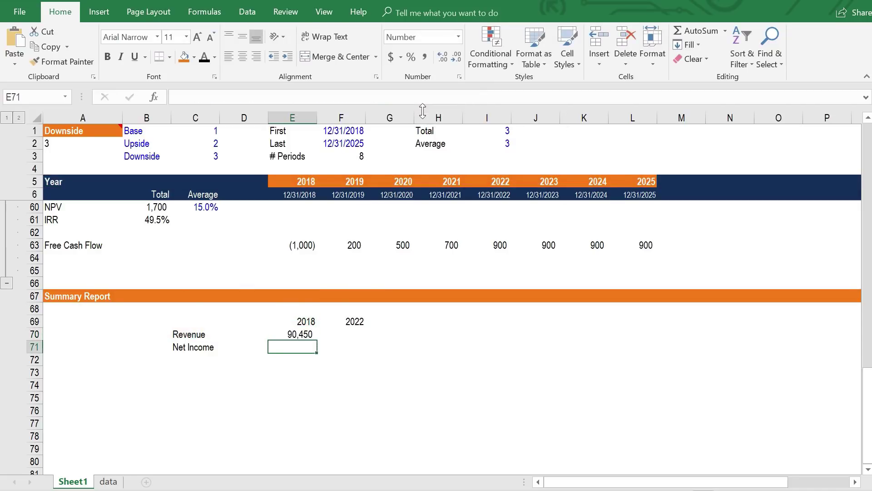
- Copy E70's formula across E70:F71 and verify 128,020 and 6,435 against the Output Data
key(Up)
key(shift+Down)
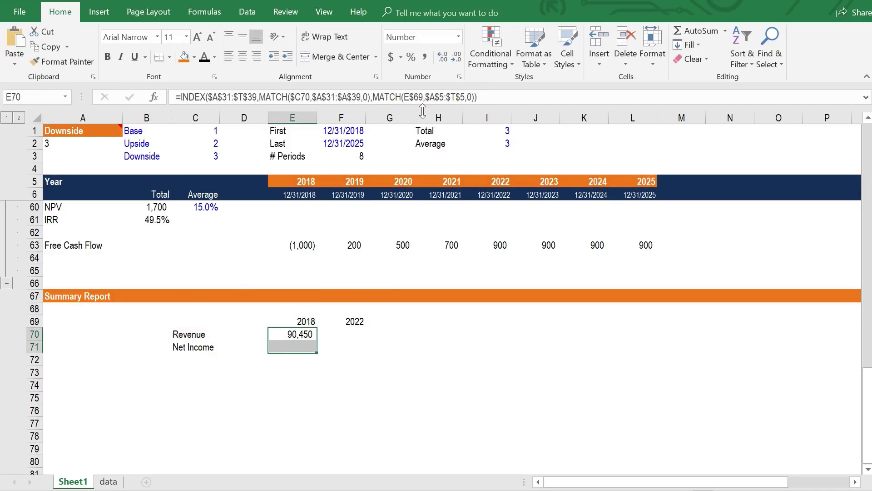
key(shift+Right)
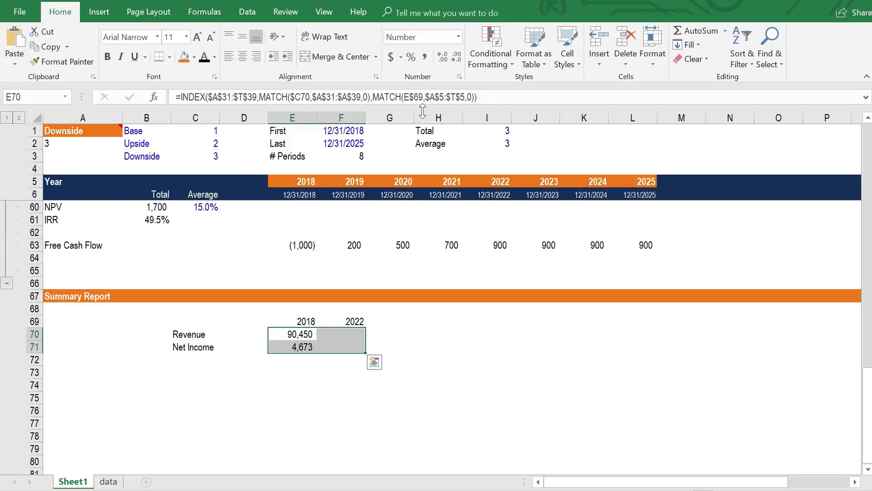
click(307, 361)
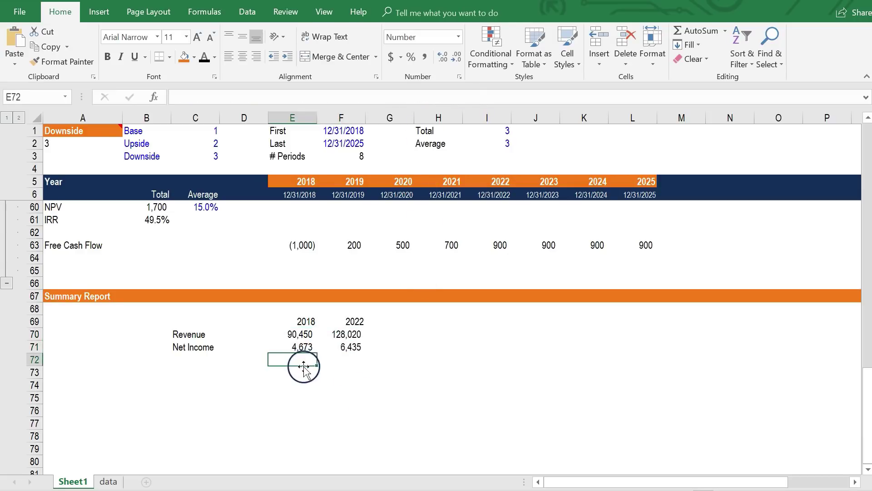
click(359, 336)
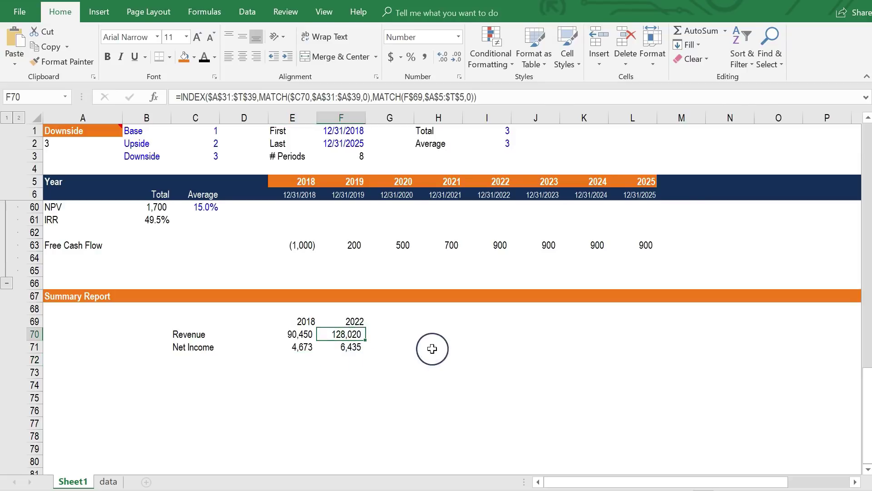
scroll(432, 349, up, 11)
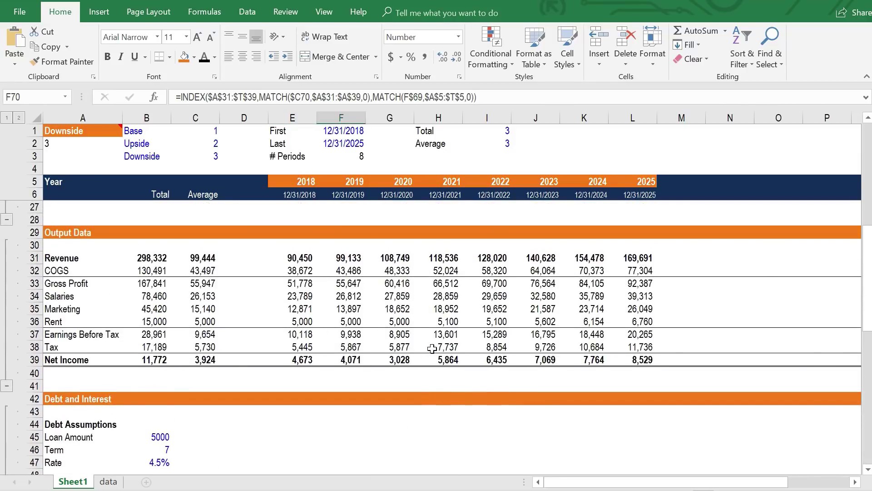
click(494, 358)
scroll(418, 363, down, 6)
scroll(418, 363, down, 6)
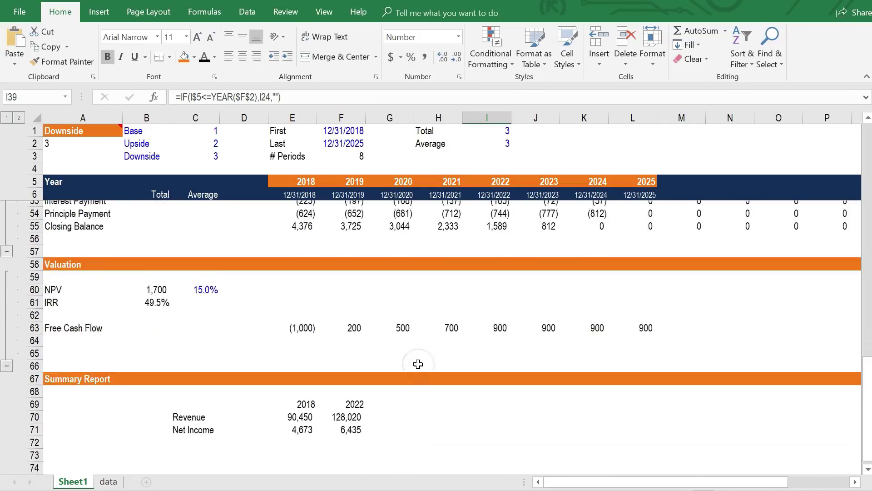
scroll(414, 368, up, 1)
- Bold the 2018 and 2022 headings in E69:F69 and the labels in C70:C71
click(332, 394)
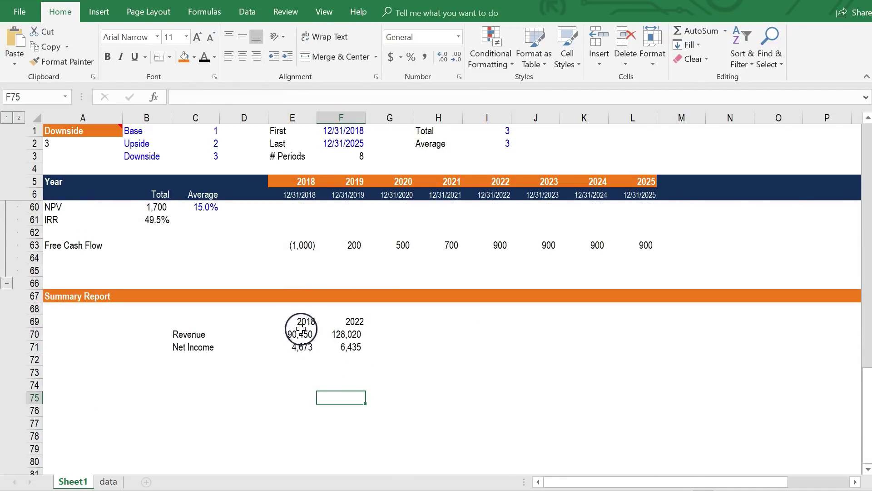
drag(302, 322, 346, 324)
key(ctrl+b)
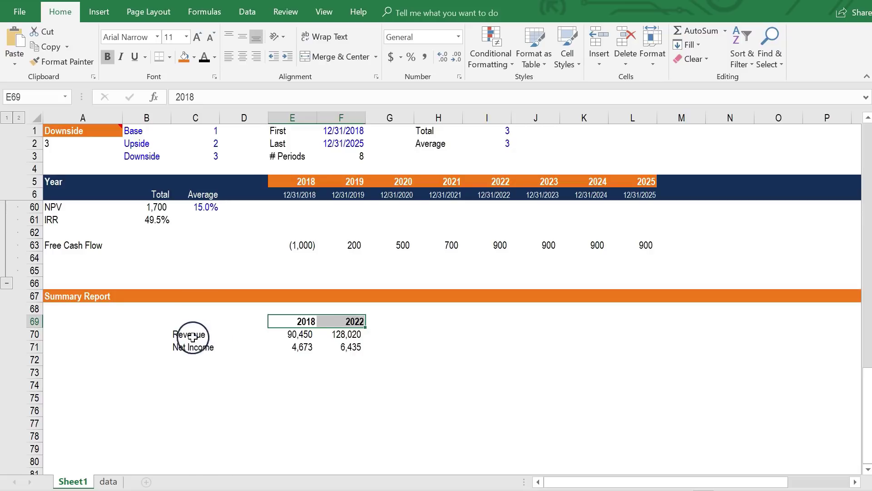
drag(190, 335, 196, 349)
key(ctrl+b)
click(195, 372)
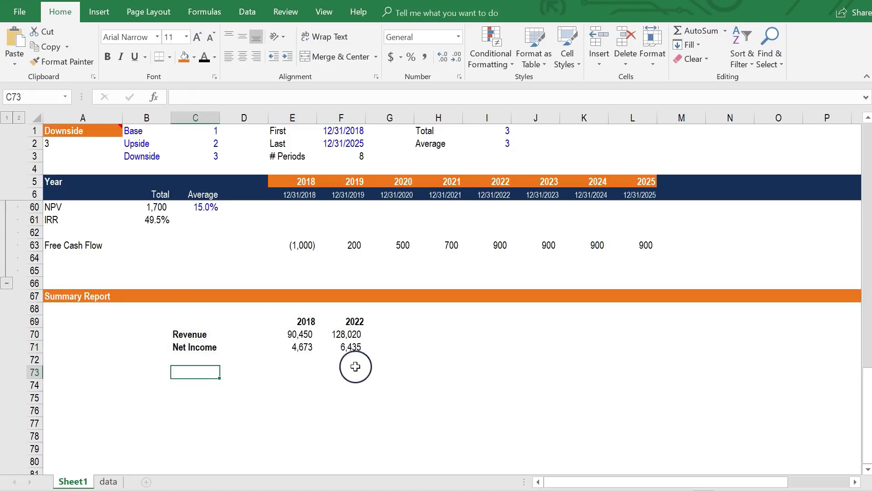
click(181, 347)
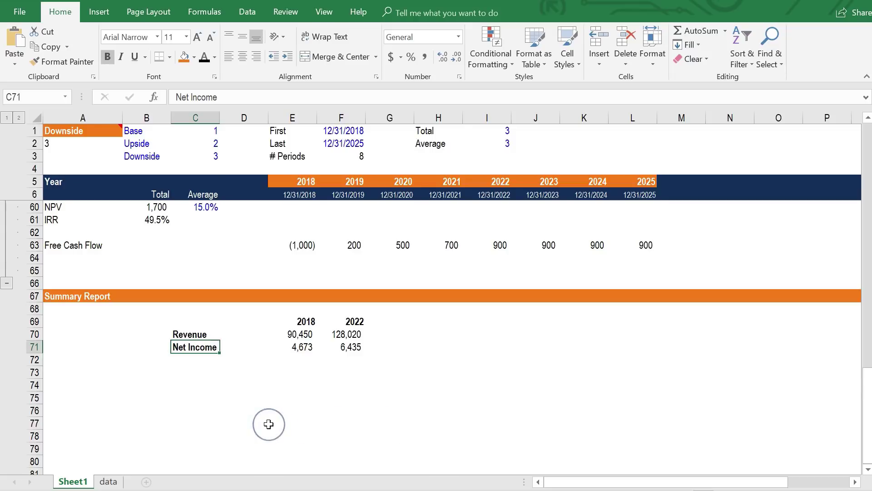
- Rename the C71 label from Net Income to 'Gross Profit'
scroll(268, 424, up, 7)
scroll(266, 424, up, 3)
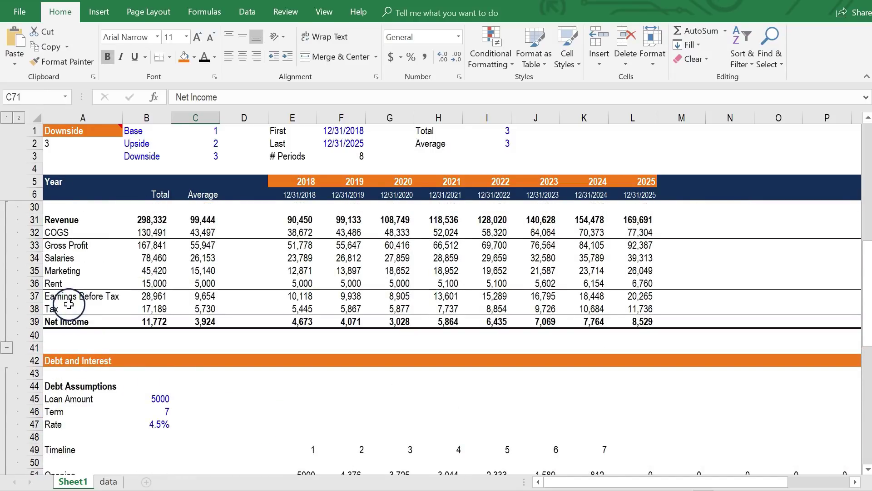
scroll(252, 361, down, 9)
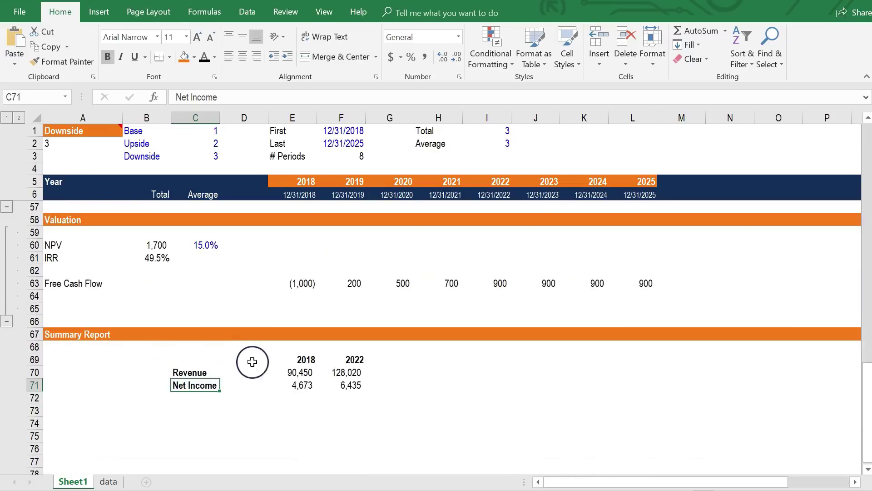
text(Gross P)
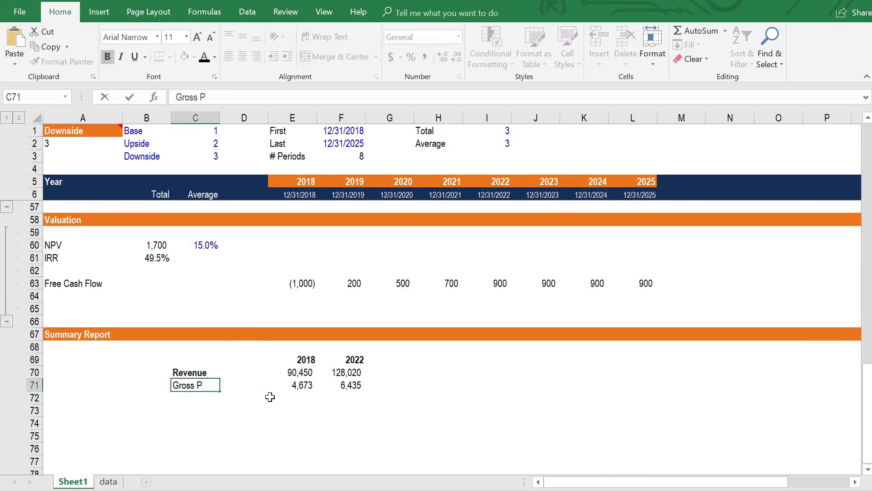
text(rofit)
key(Return)
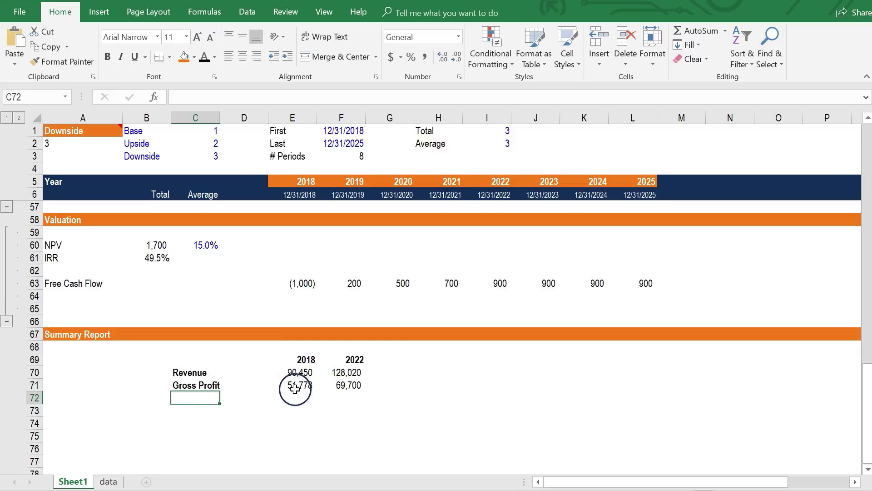
- Check E71 and F71 return 51,778 and 69,700 against the Output Data Gross Profit row
click(296, 386)
click(367, 359)
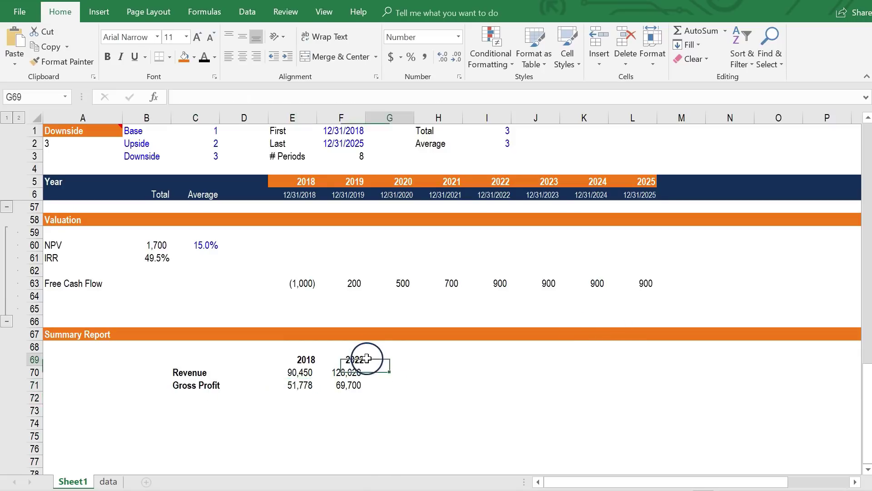
click(355, 385)
scroll(407, 400, up, 5)
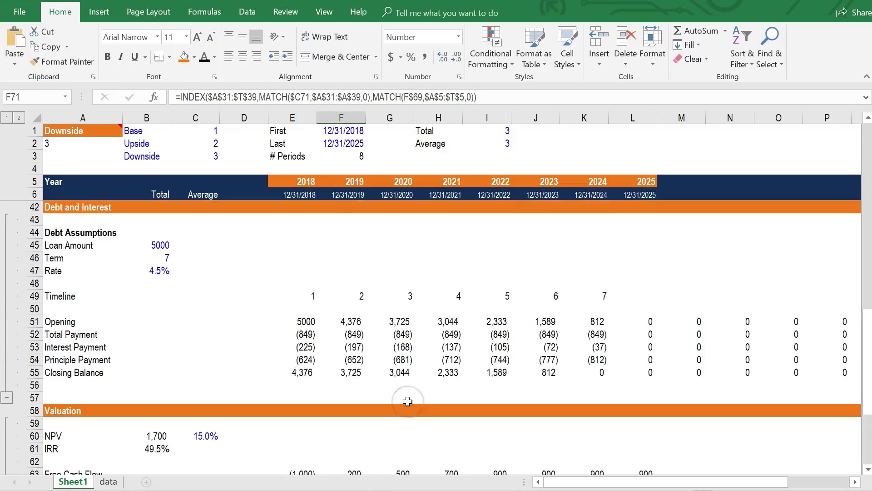
scroll(407, 401, up, 4)
scroll(494, 362, up, 2)
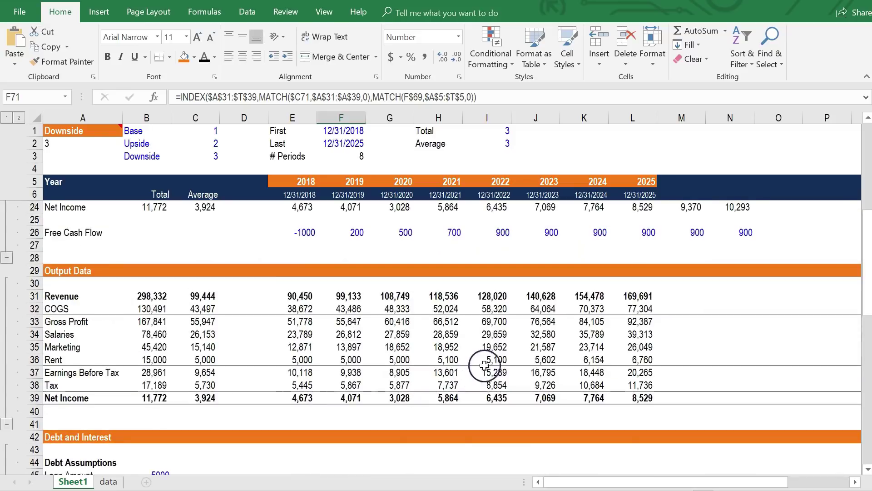
click(494, 323)
scroll(422, 380, down, 9)
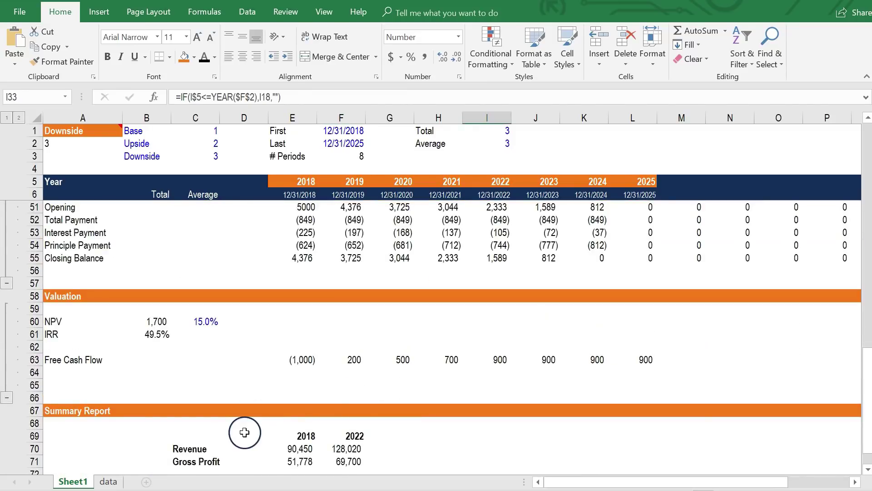
scroll(244, 432, down, 2)
click(190, 385)
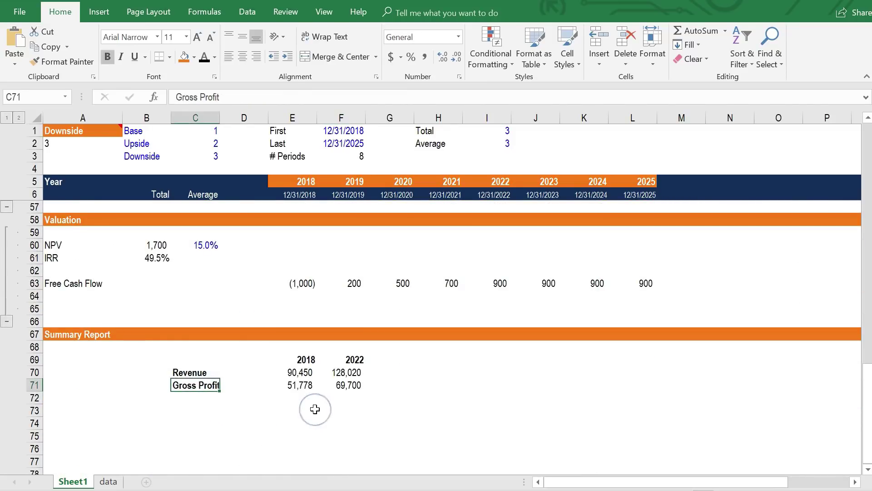
- Insert a blank row above Gross Profit and copy the Gross Profit formulas into it
key(alt)
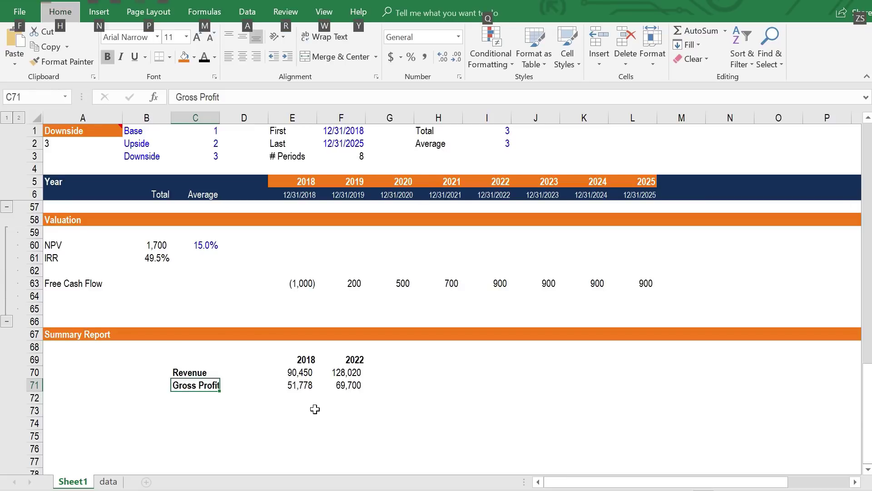
key(ctrl+v)
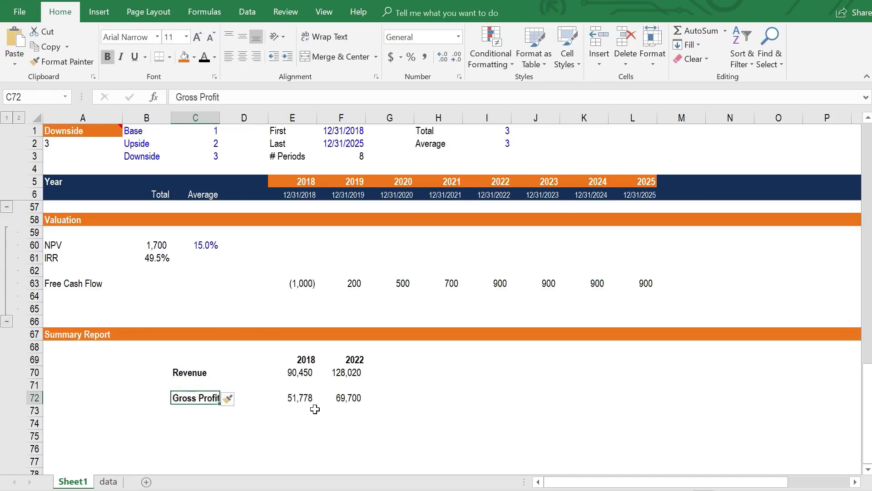
key(ctrl+c)
key(Up)
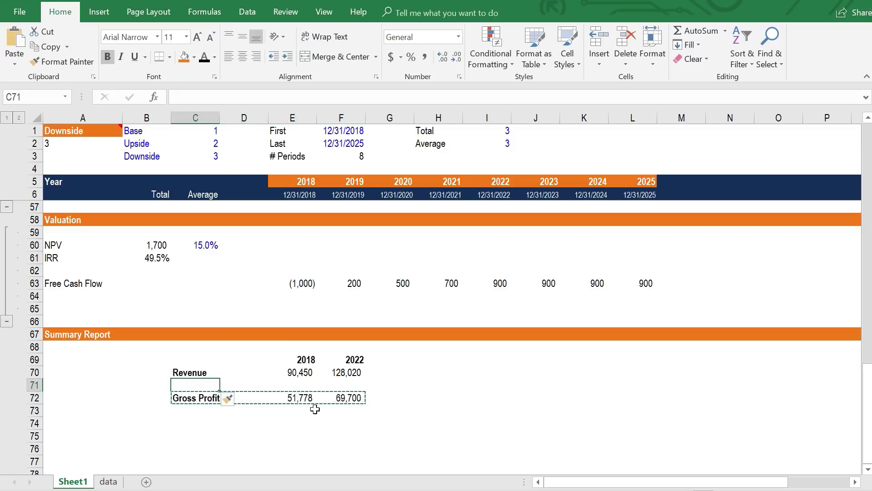
key(ctrl+v)
key(Down)
- Relabel the lower row 'Net Income' so it returns 4,673 and 6,435, and clear the copy
text(Net)
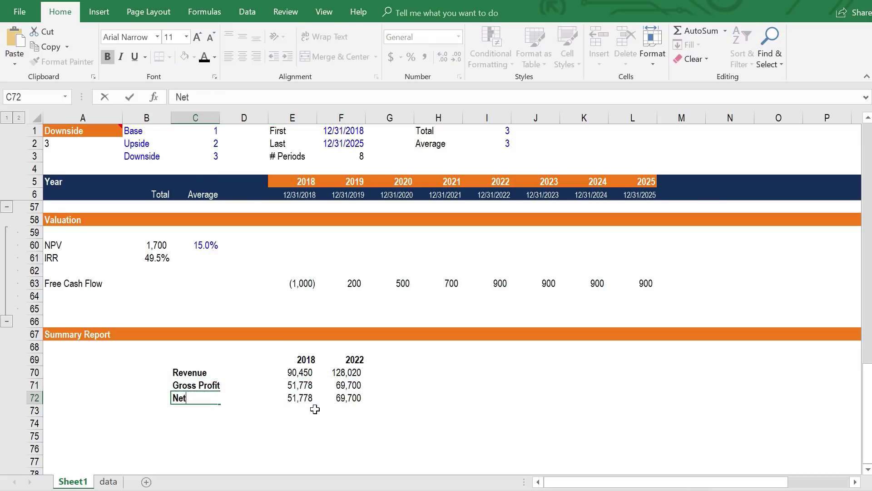
key(Return)
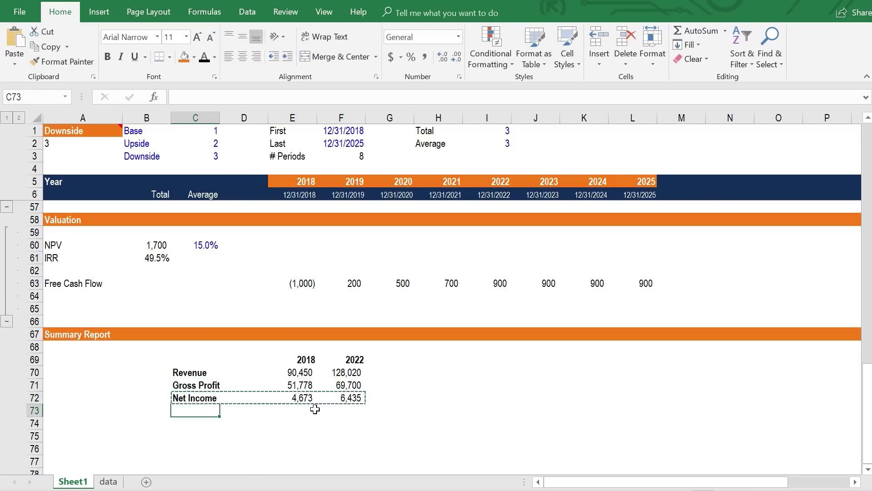
click(297, 424)
key(Escape)
click(213, 422)
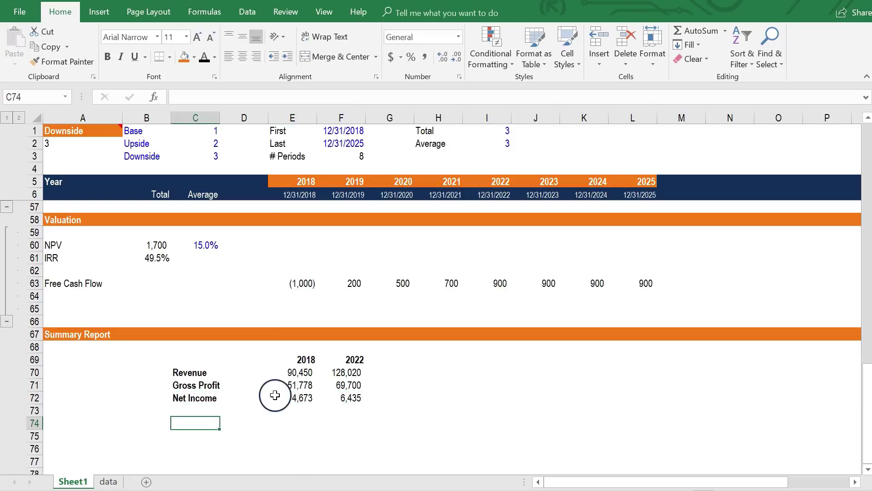
- Enter the heading 2025 in G69, next to the 2022 heading
click(359, 359)
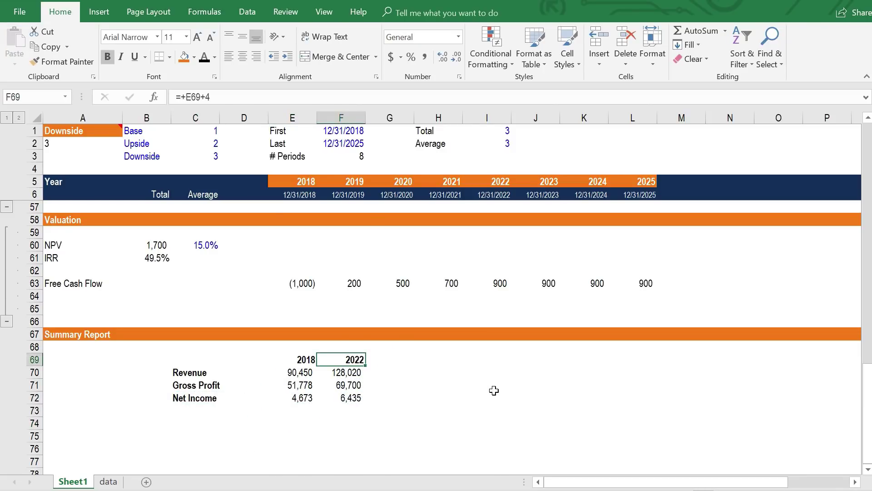
key(Right)
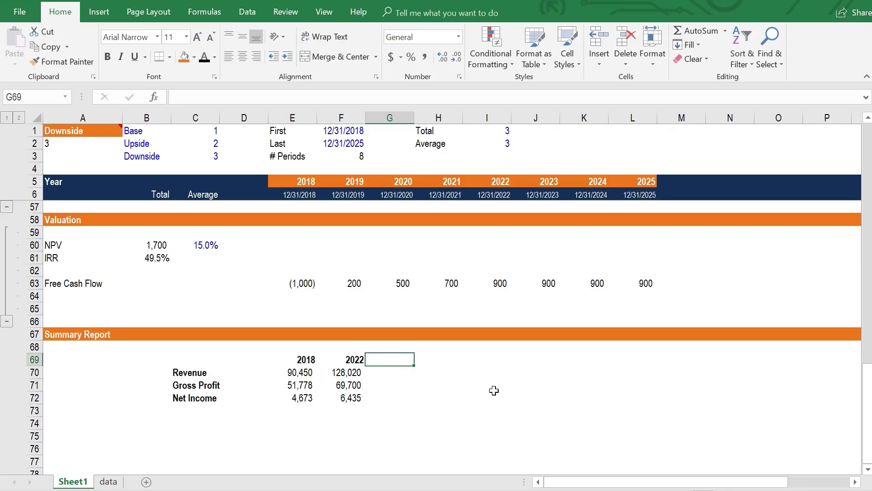
text(2025)
key(Return)
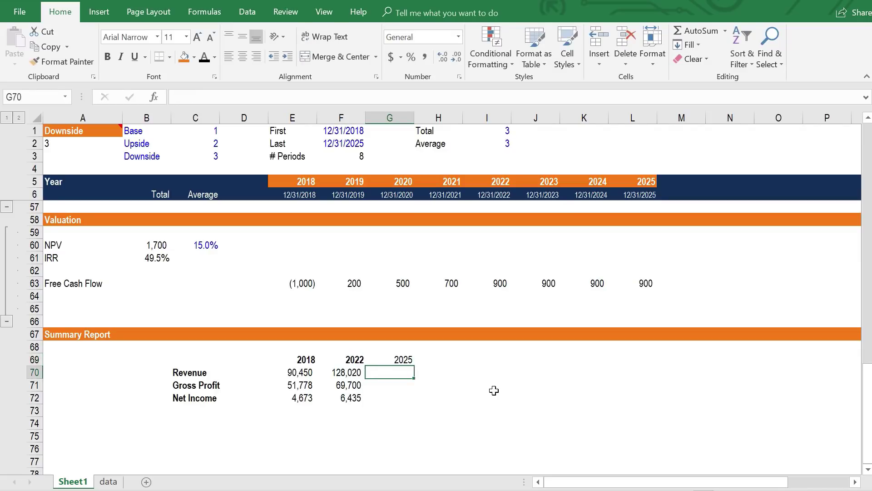
- Fill the 2022 INDEX/MATCH formulas right into 2025, giving 169,691, 92,387 and 8,529
key(Up)
key(Left)
key(Right)
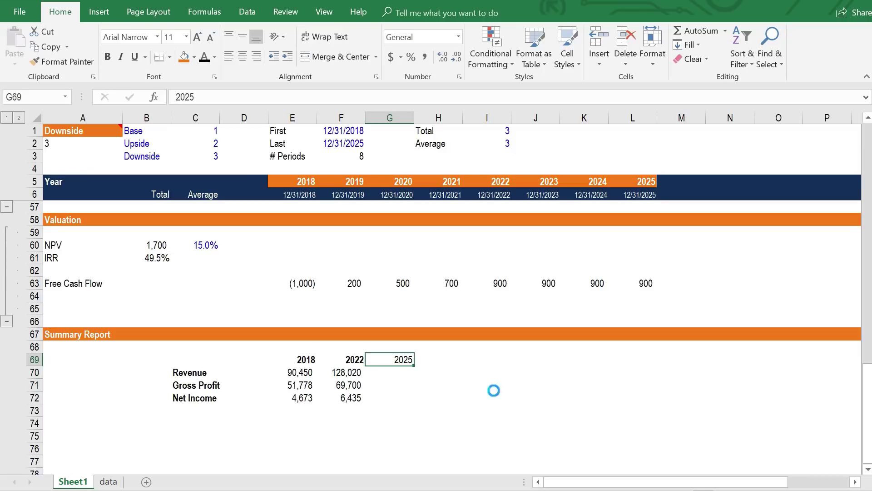
key(Left)
key(Down)
key(shift+Down)
key(shift+Down)
key(shift+Right)
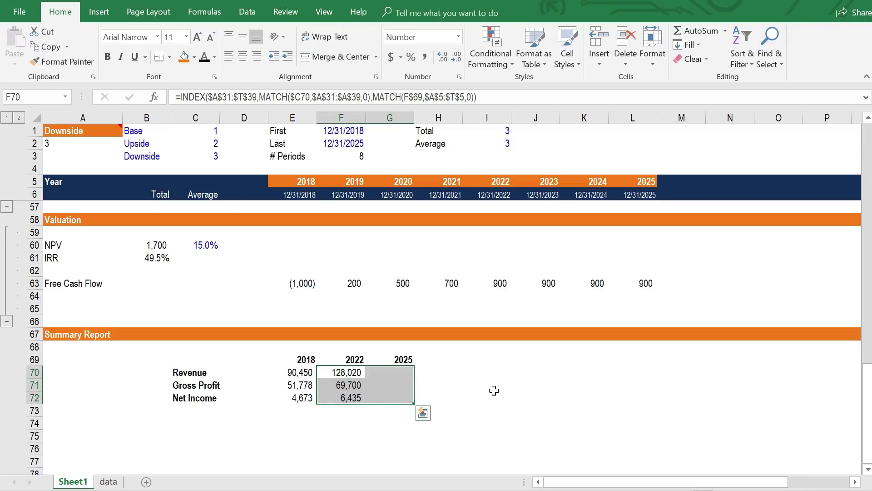
click(396, 410)
drag(395, 372, 395, 397)
click(318, 431)
scroll(218, 408, down, 1)
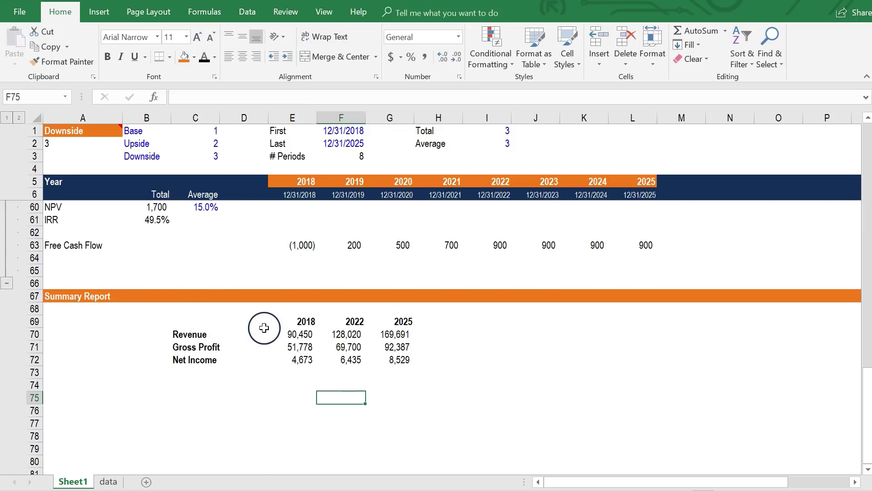
- Apply a top border to C70:G70, the Revenue row across all three years
drag(194, 335, 374, 334)
key(alt+h)
key(b)
key(p)
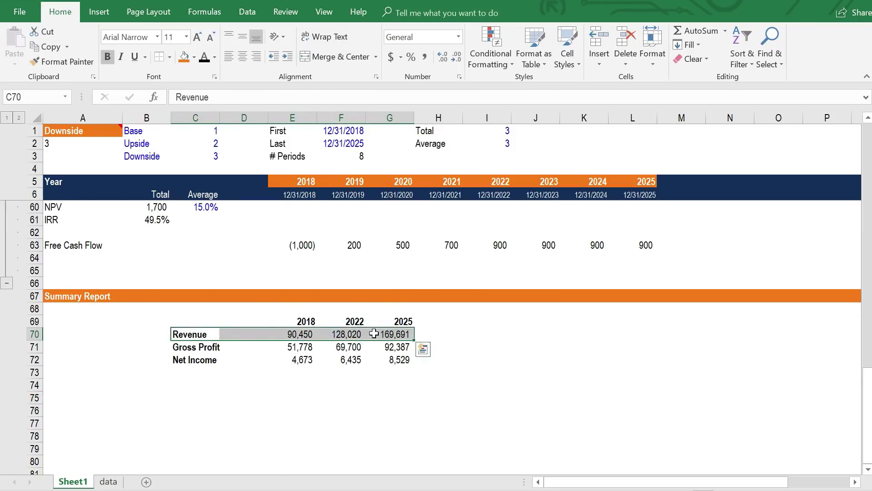
key(Down)
key(Down)
key(Down)
key(Down)
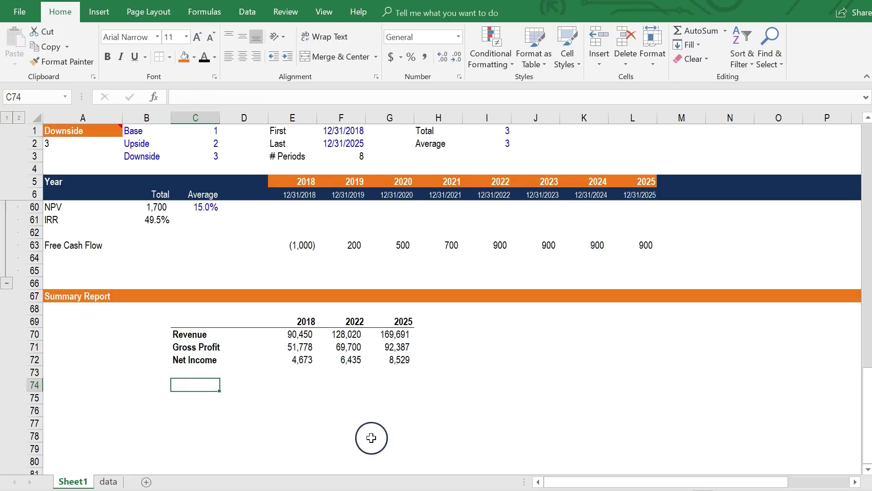